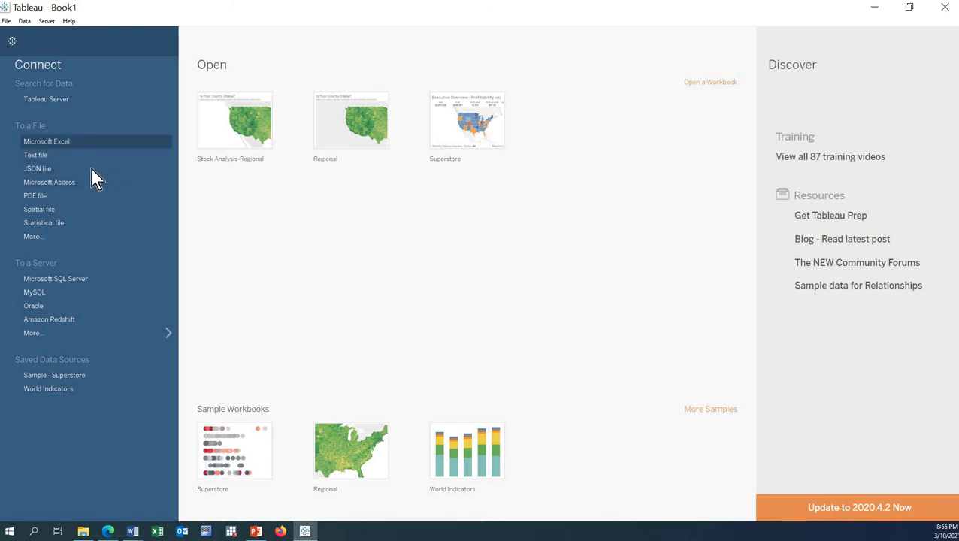
Connect to the Microsoft Excel workbook Long-Term-Unemployment-Statistics in the Tableau-Materials folder
click(30, 143)
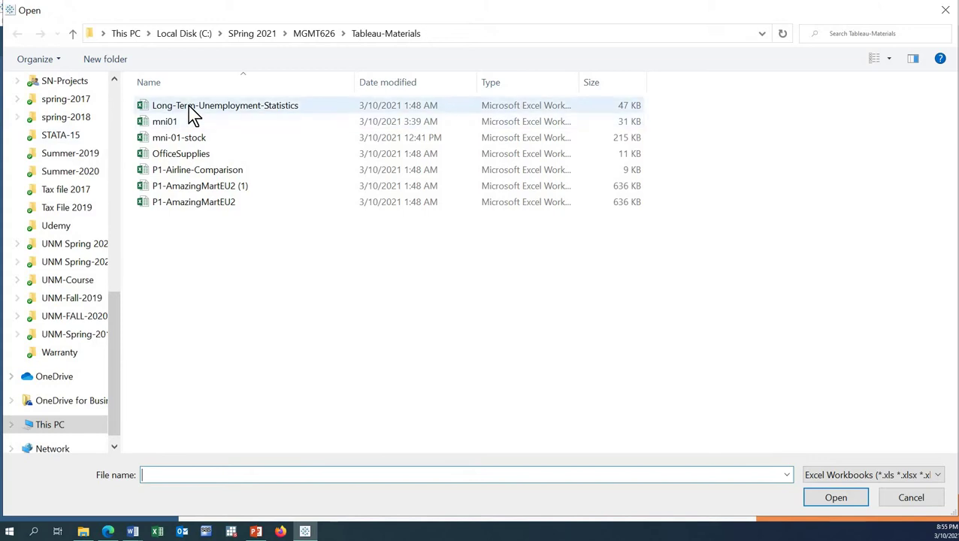
click(229, 113)
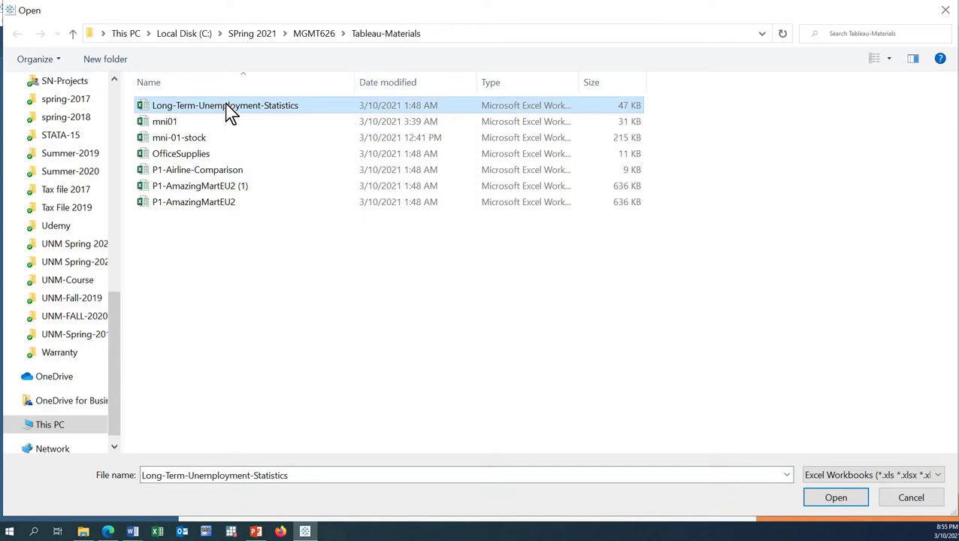
click(836, 498)
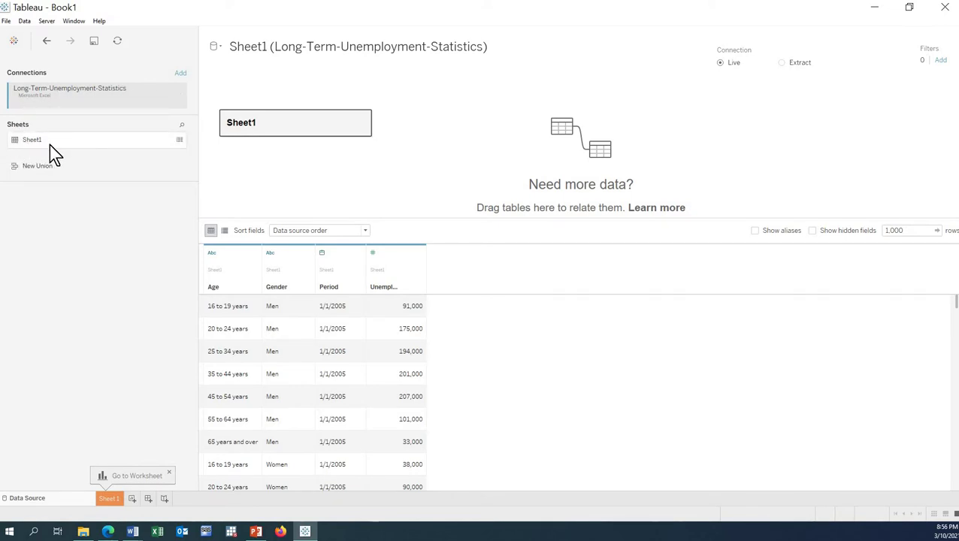
View the full Sheet1 data in an enlarged window and sort it by Gender, Period, Unemployed and Age in turn
click(180, 141)
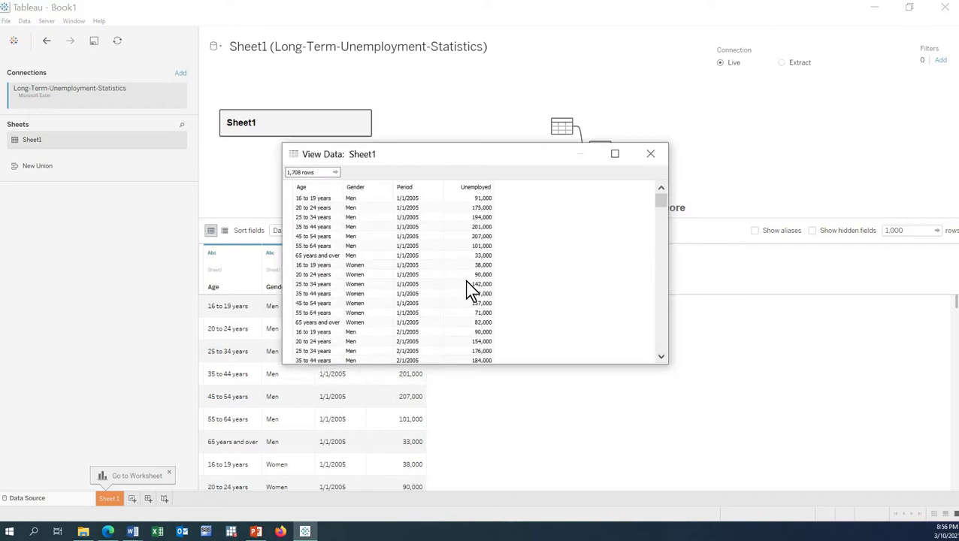
drag(594, 287, 771, 369)
drag(594, 292, 593, 438)
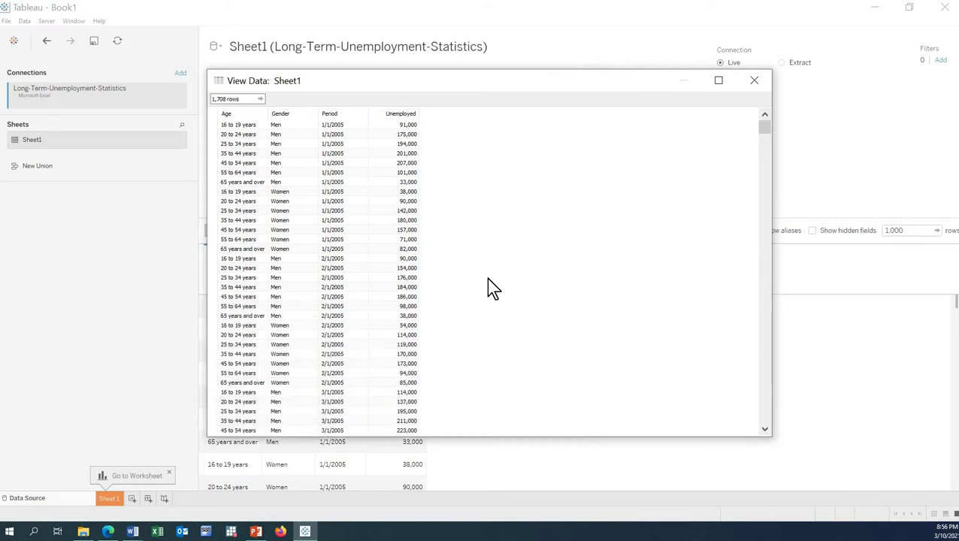
click(232, 119)
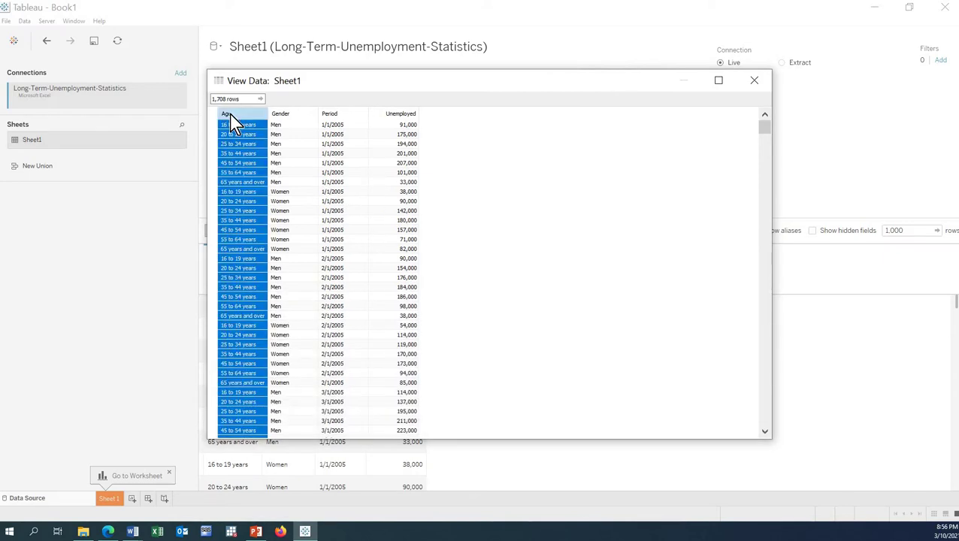
click(286, 117)
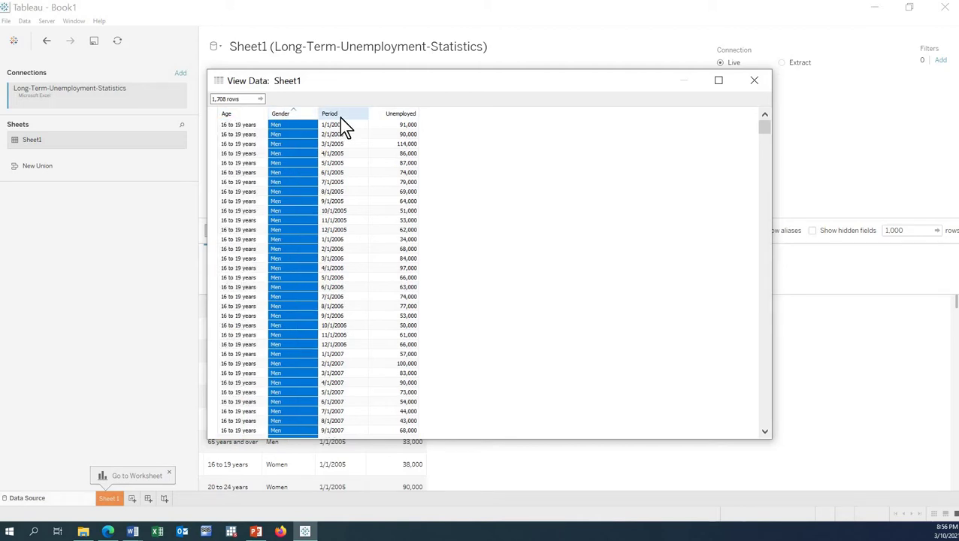
click(339, 117)
click(401, 117)
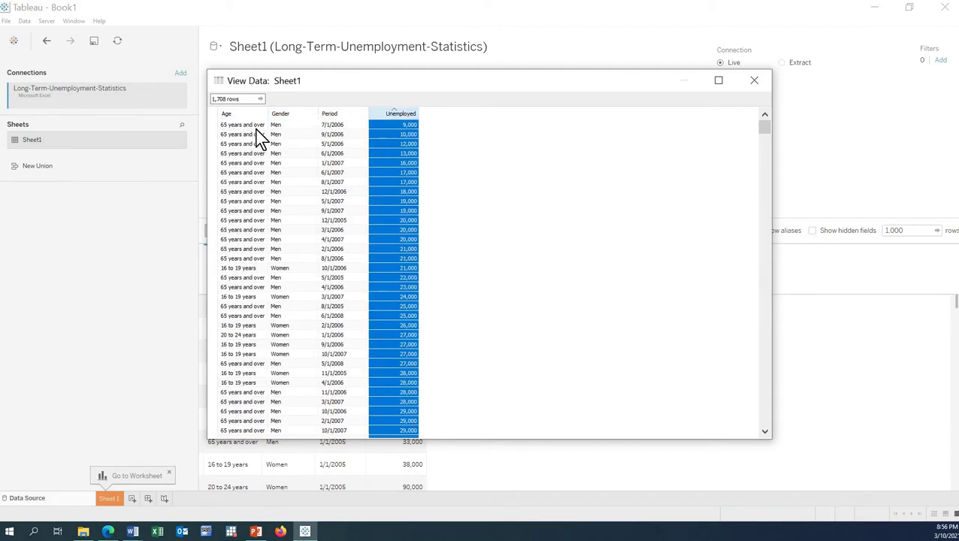
click(239, 117)
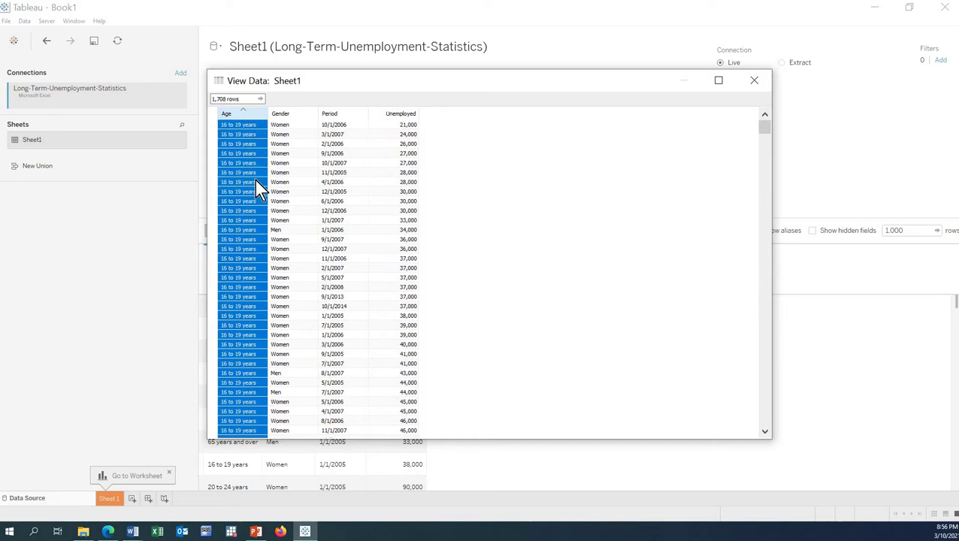
Examine the first record's Age, Gender, Period and Unemployed values, and look through the records to the end
click(220, 126)
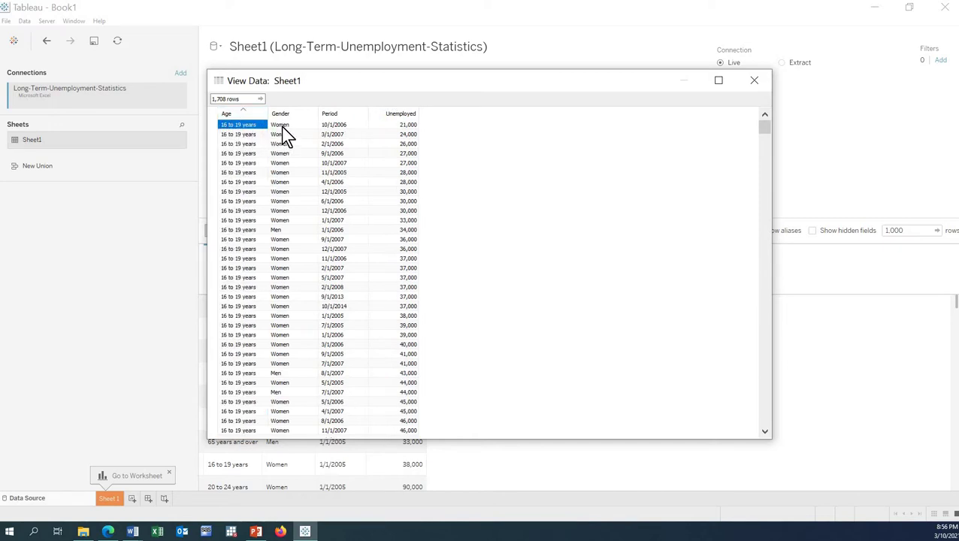
click(282, 127)
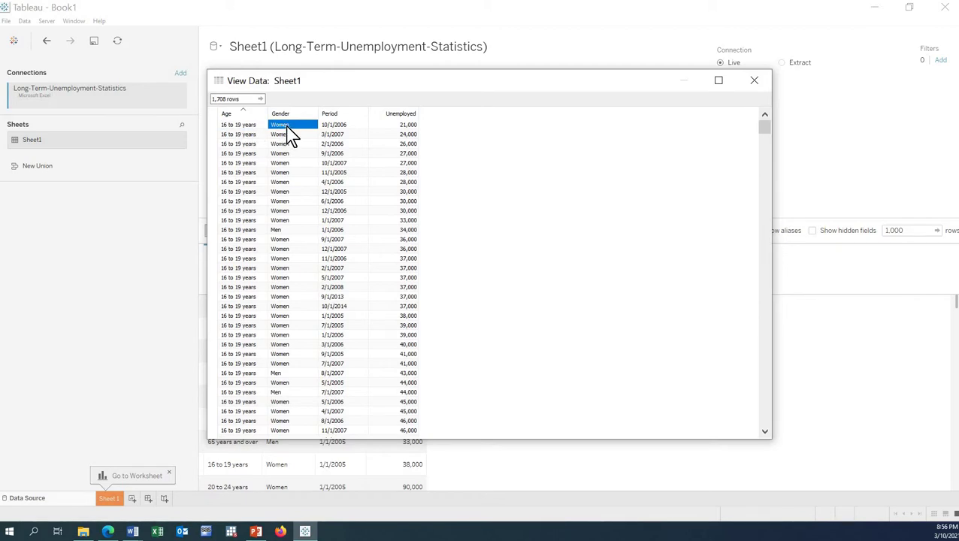
click(348, 132)
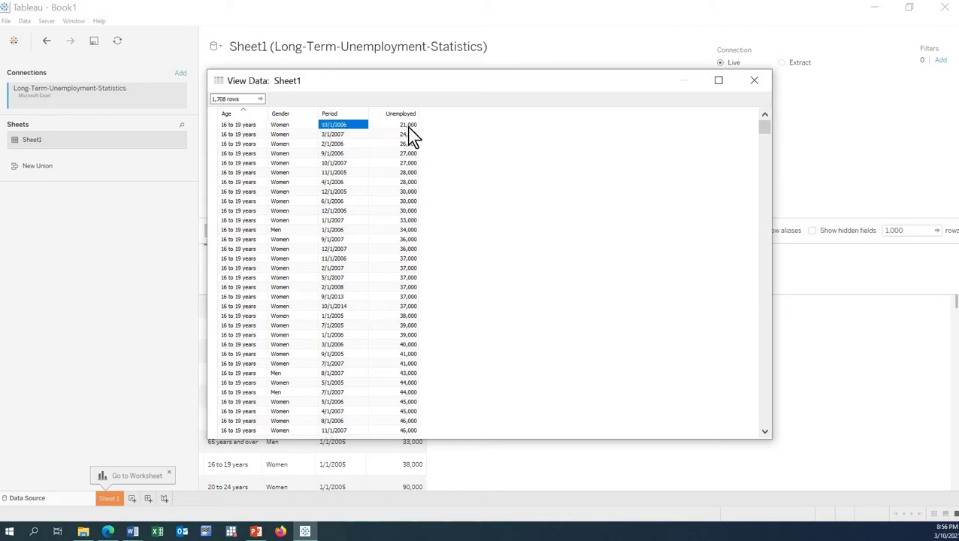
click(402, 125)
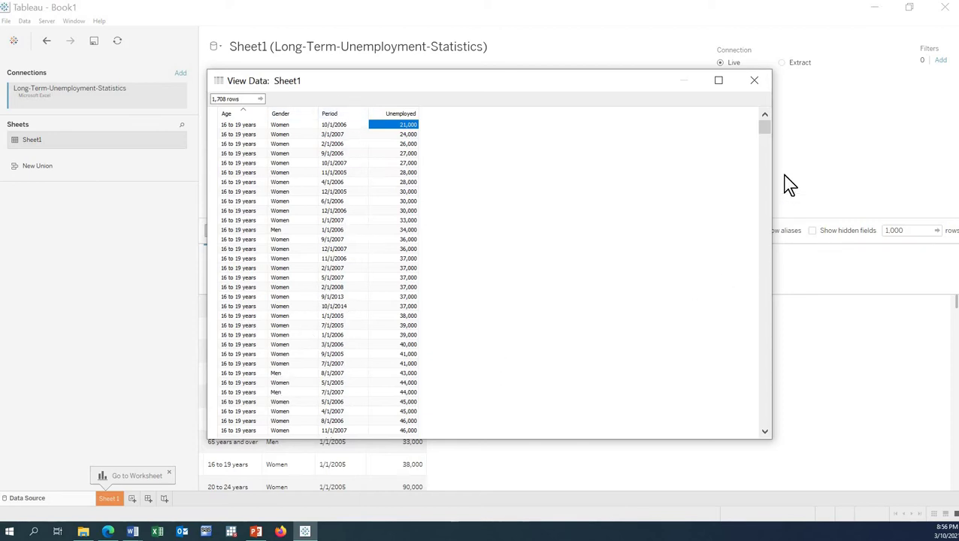
drag(770, 183, 767, 440)
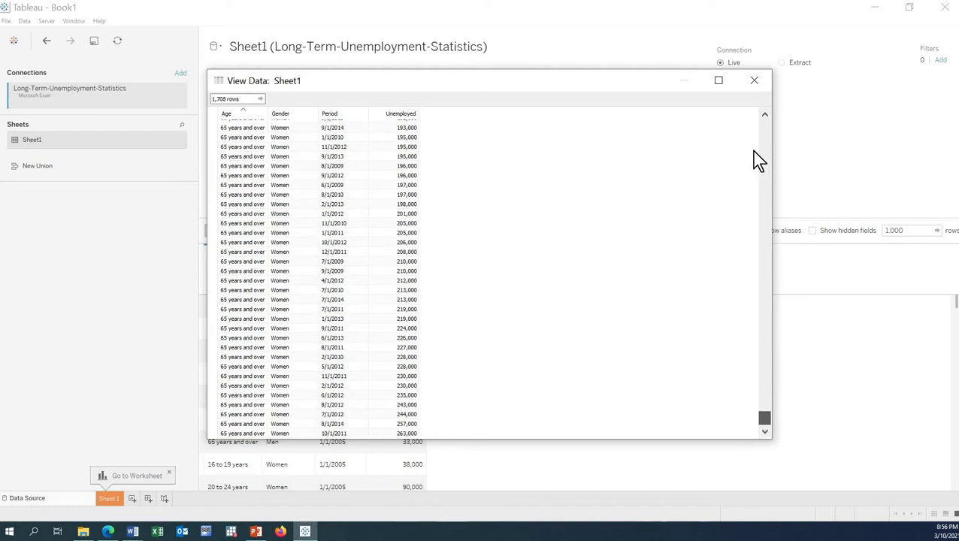
Sort the records by Period and review the date range from the first to the last row
click(337, 117)
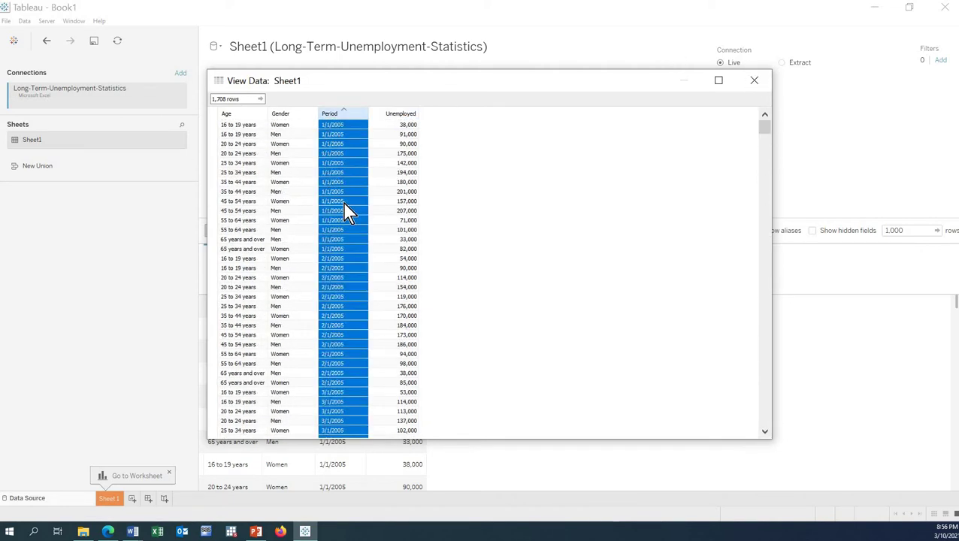
click(345, 127)
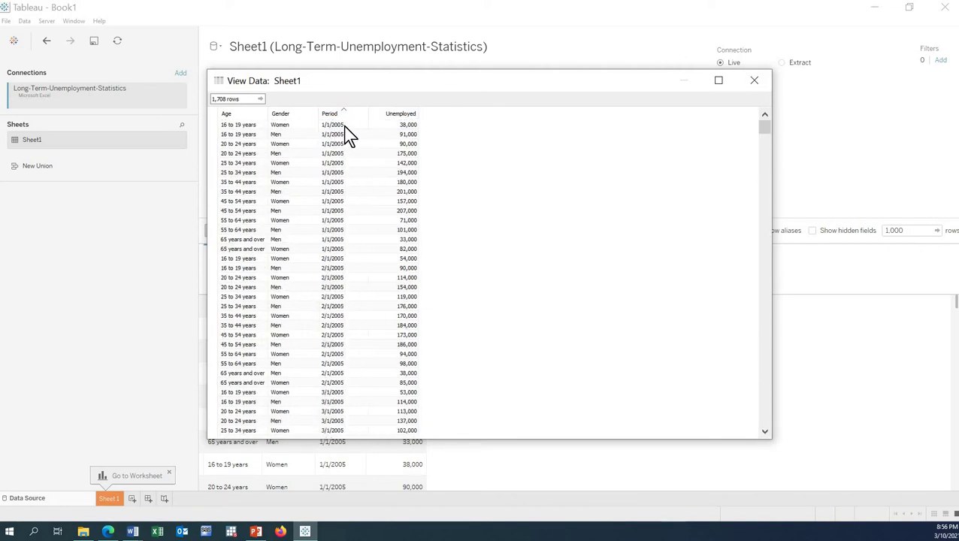
drag(765, 134, 430, 435)
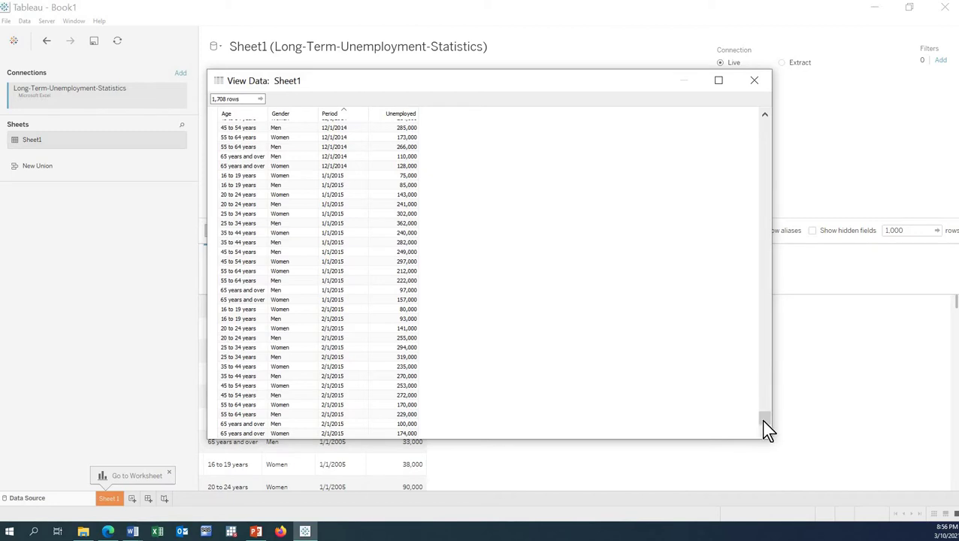
drag(767, 194, 755, 113)
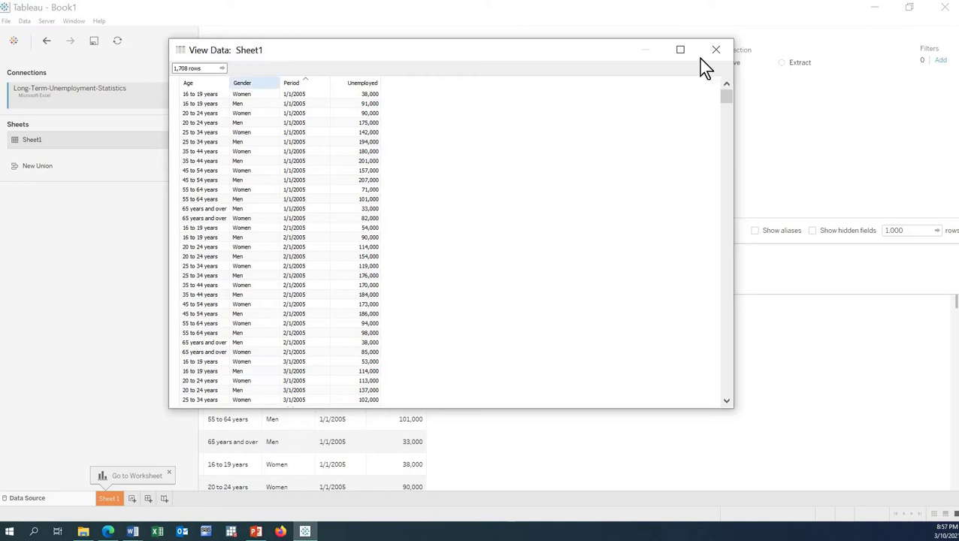
On the Sheet 1 worksheet, chart Period as a continuous month on Columns against Unemployed on Rows
click(109, 498)
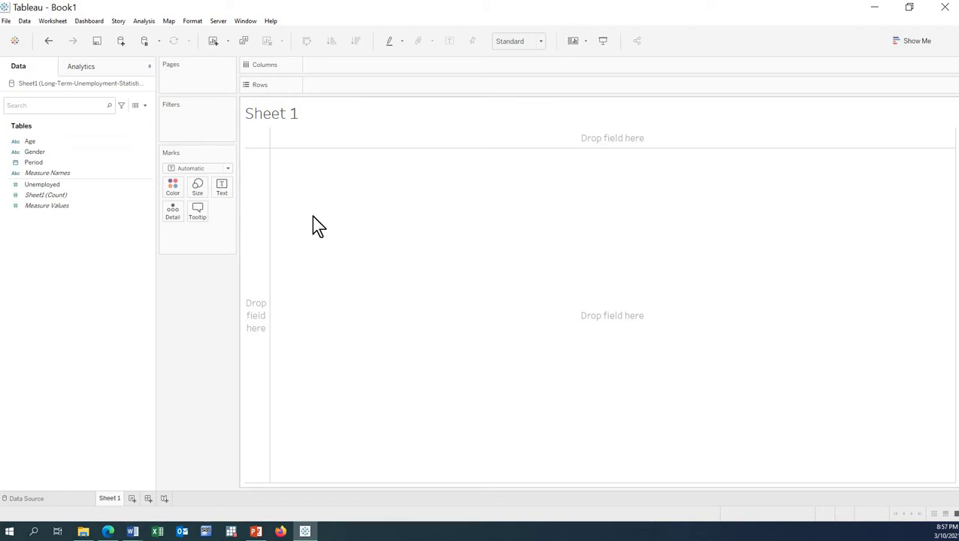
drag(38, 163, 330, 66)
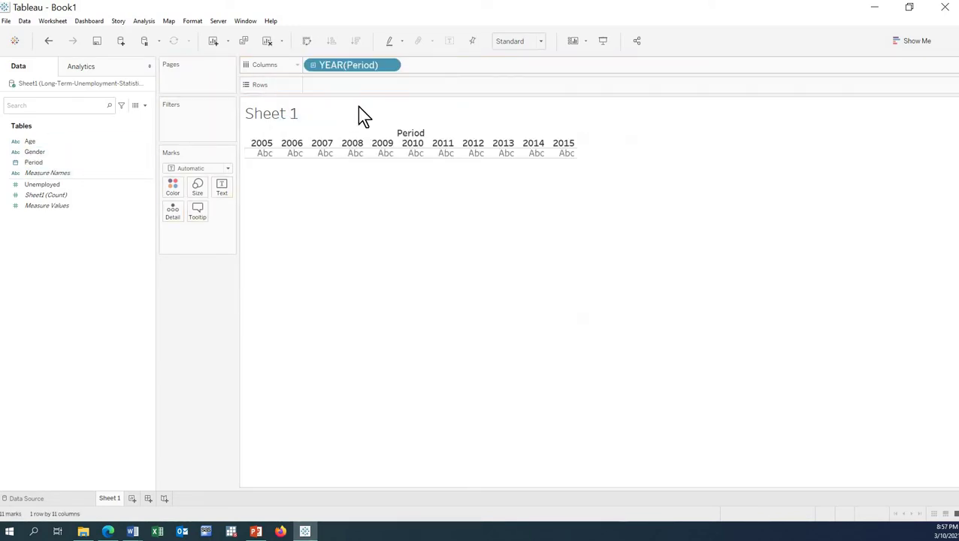
click(390, 66)
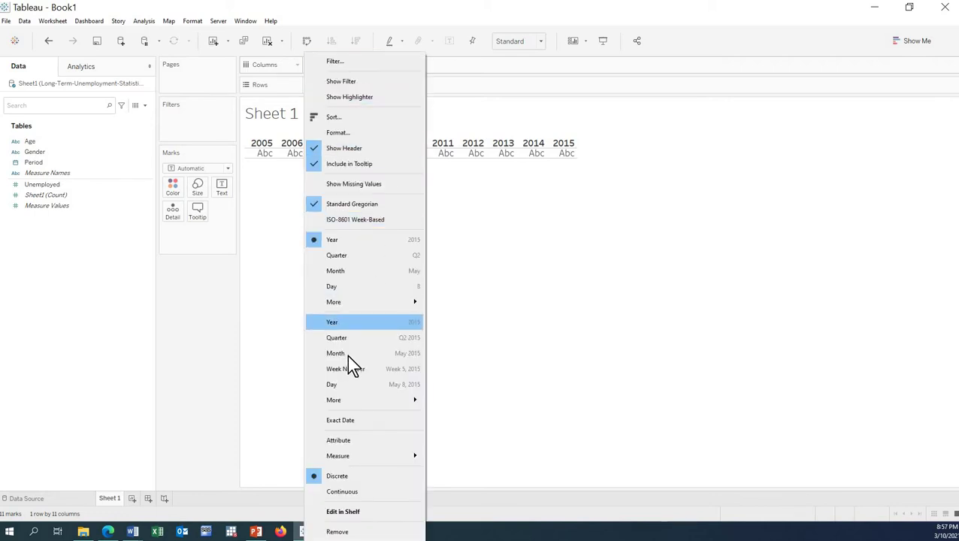
click(346, 354)
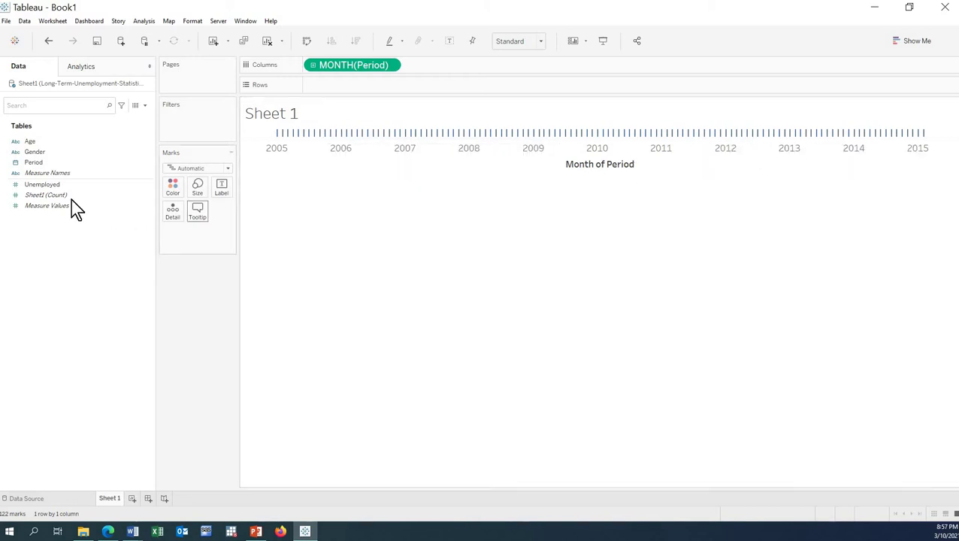
drag(53, 184, 352, 87)
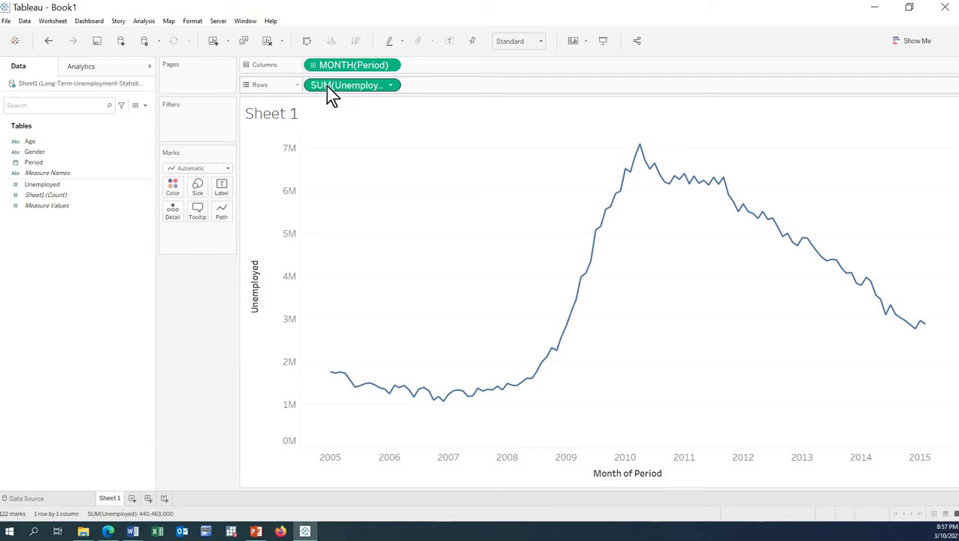
Change the aggregation of Unemployed on Rows to Average and inspect the line near its peak
click(389, 87)
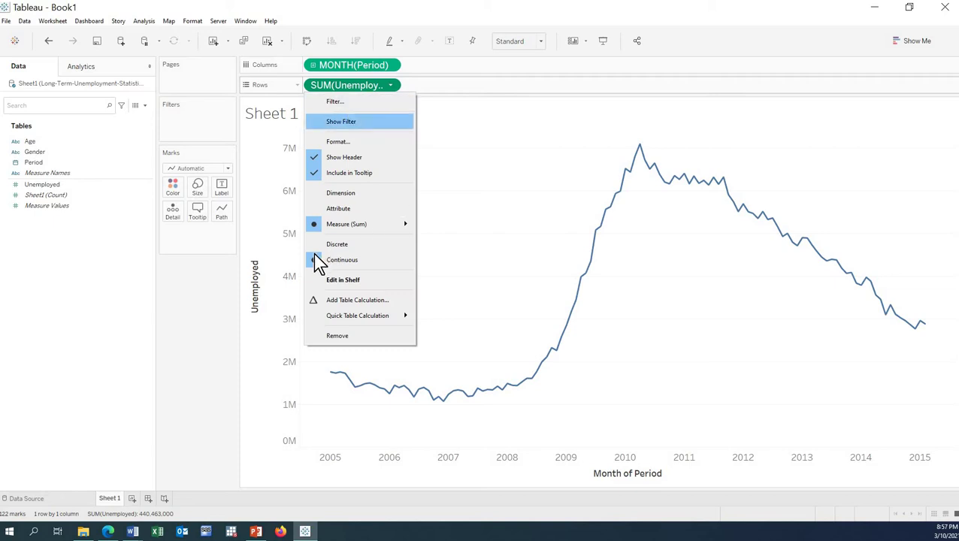
mouse_move(359, 238)
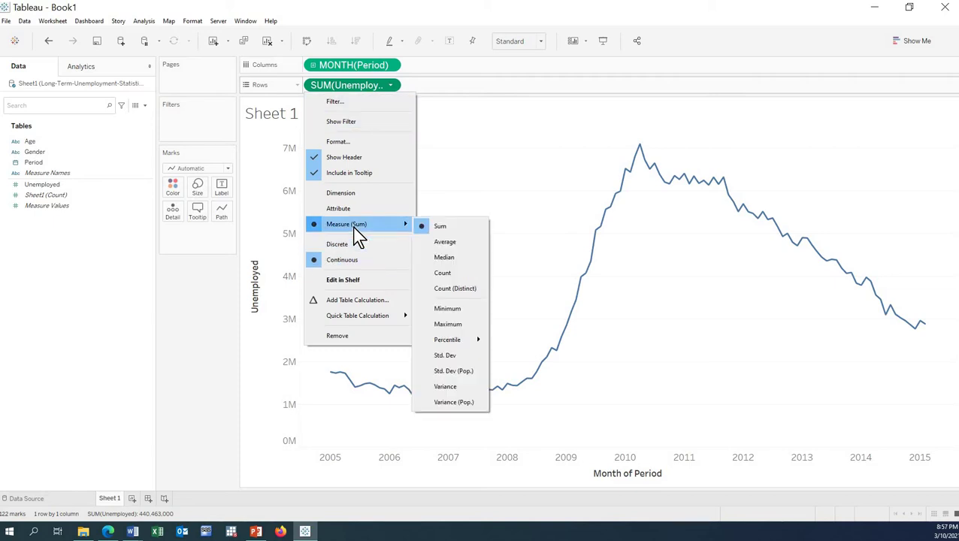
click(454, 243)
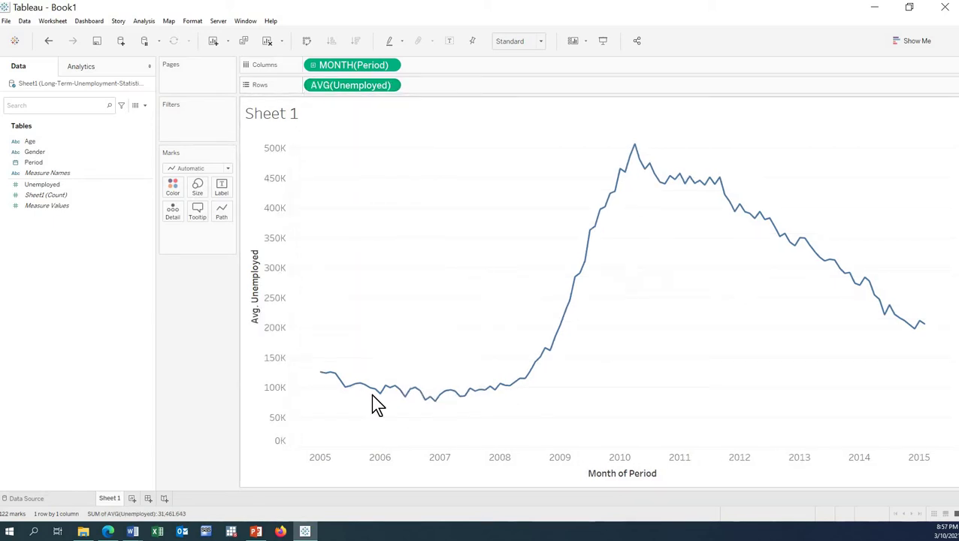
mouse_move(655, 171)
Return the aggregation of Unemployed on Rows to Sum and inspect the early part of the line
click(391, 86)
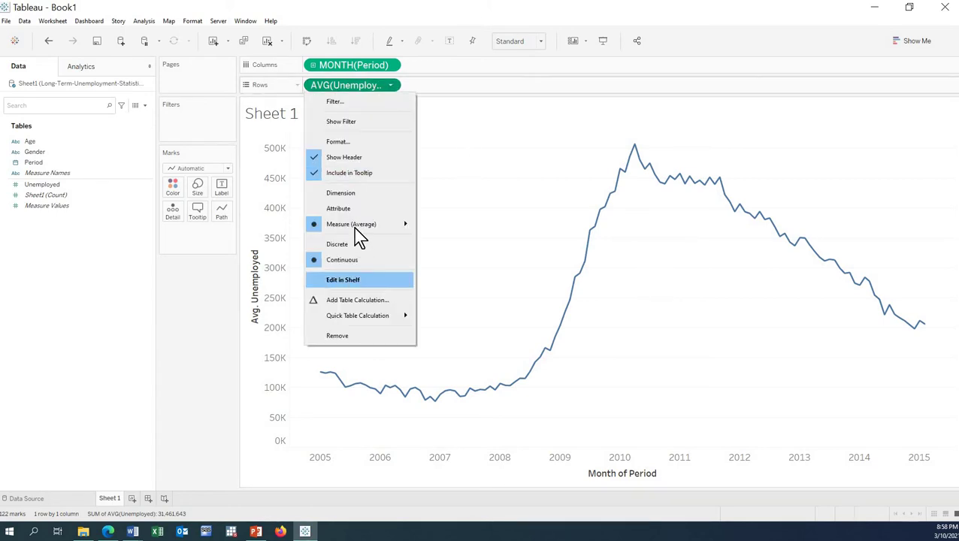
mouse_move(361, 224)
click(443, 225)
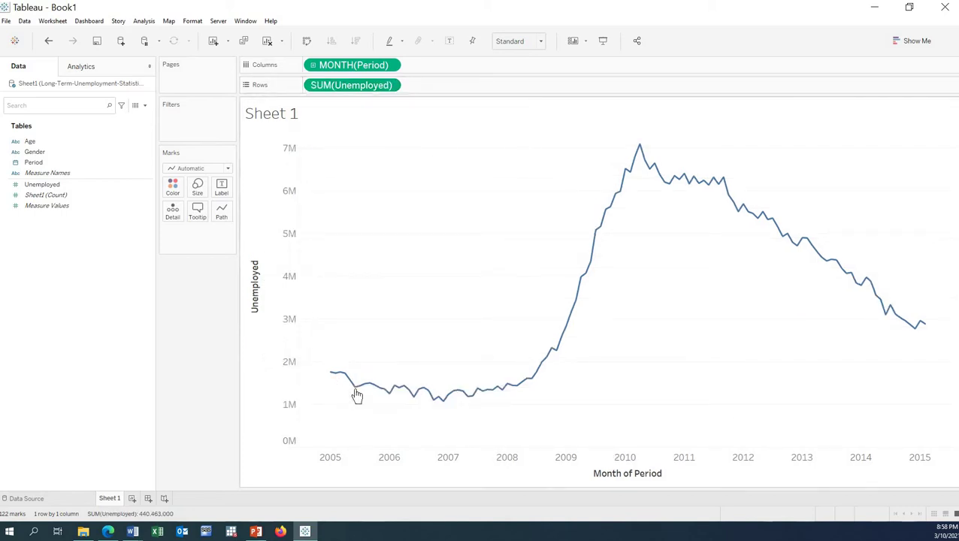
mouse_move(379, 397)
Disaggregate the measures to plot every individual record, and turn Aggregate Measures back on
click(146, 23)
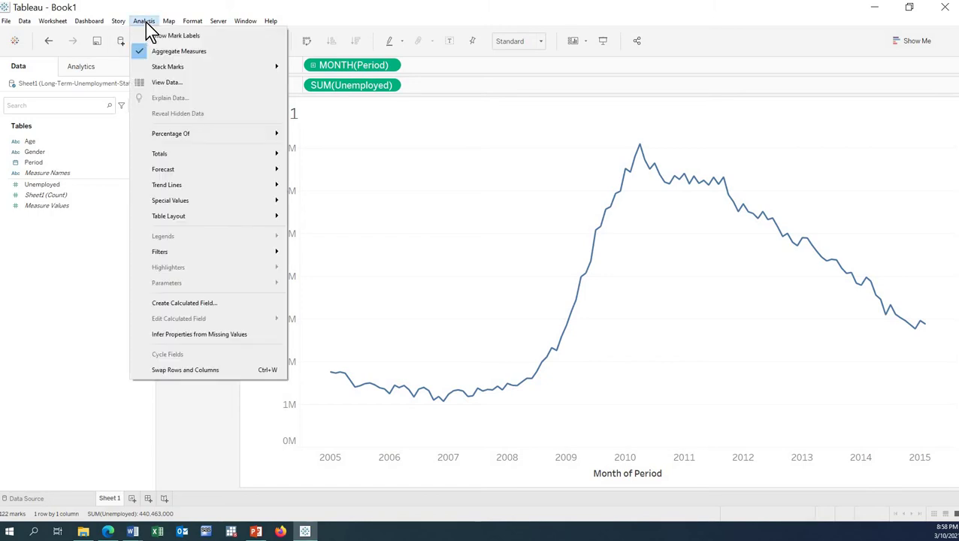
click(177, 53)
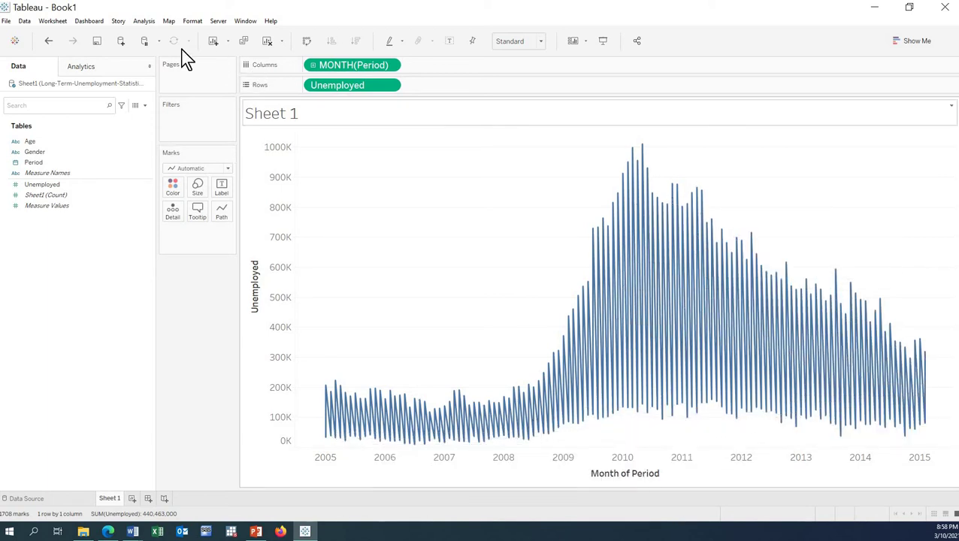
click(144, 21)
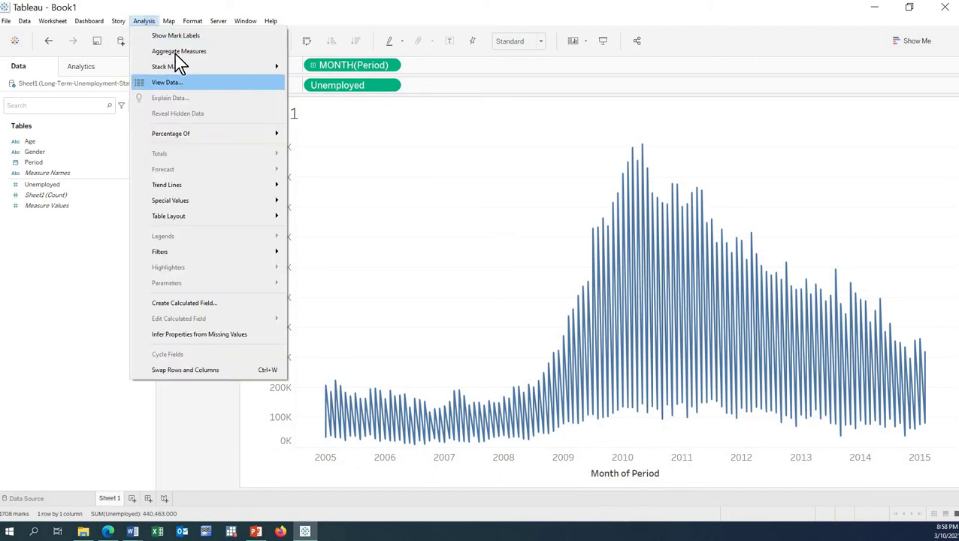
click(174, 55)
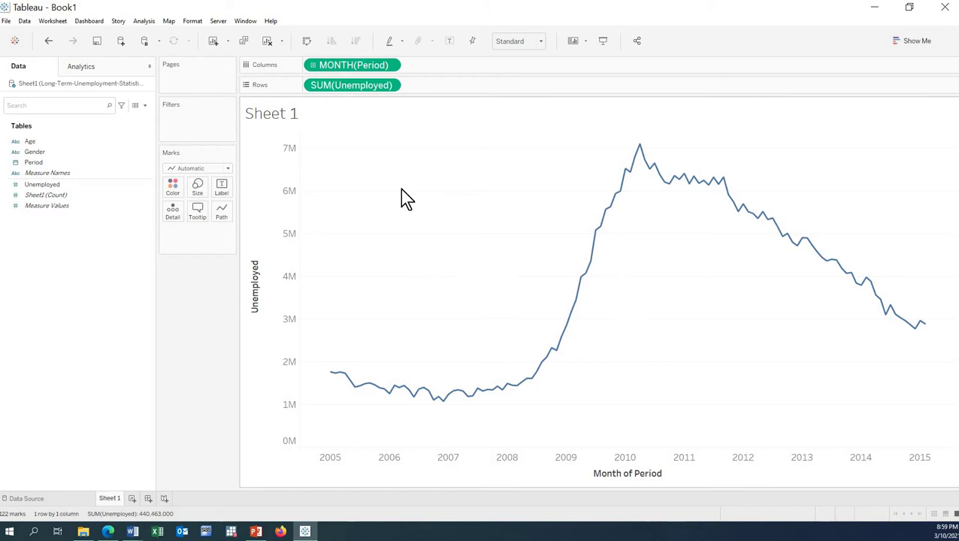
Color the unemployment line by Gender and place the Gender legend directly below the Marks card
click(38, 152)
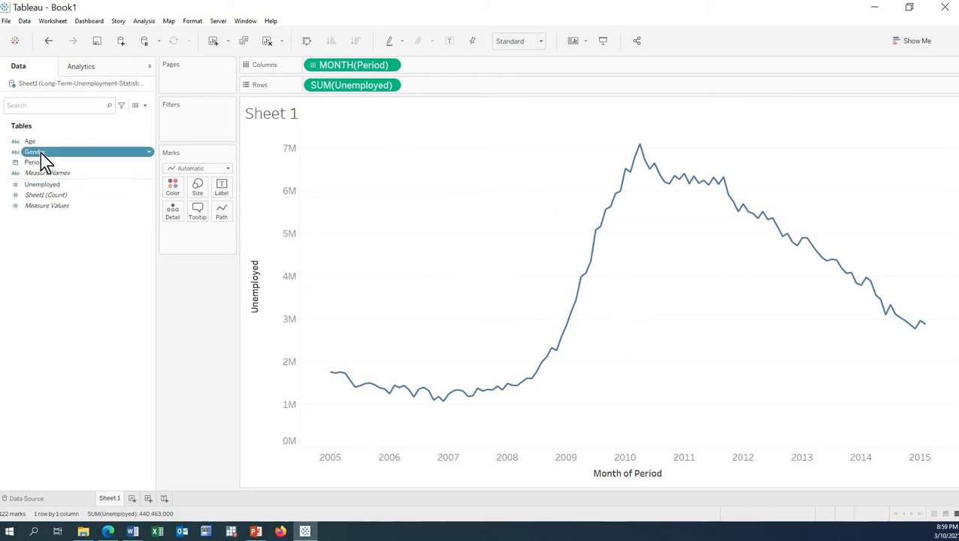
drag(40, 154, 177, 188)
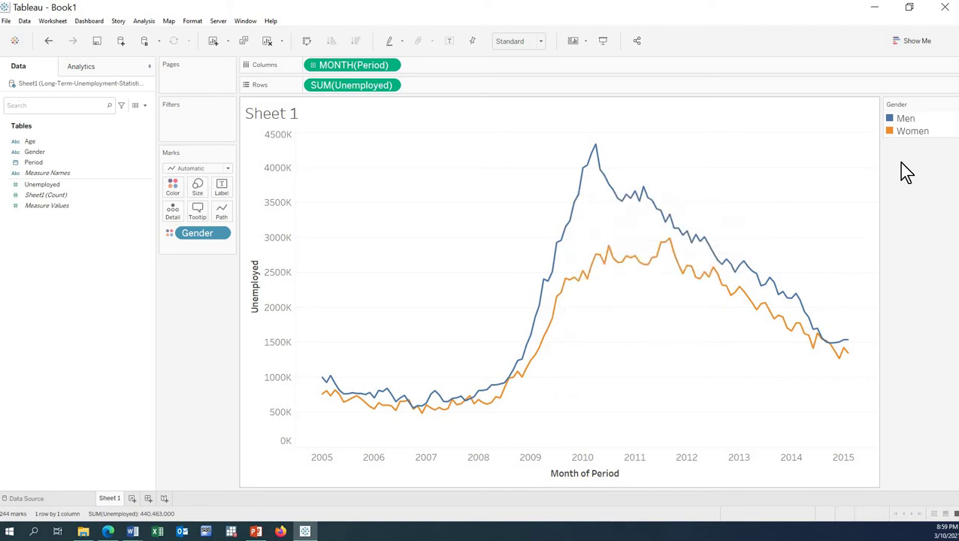
drag(245, 268, 190, 300)
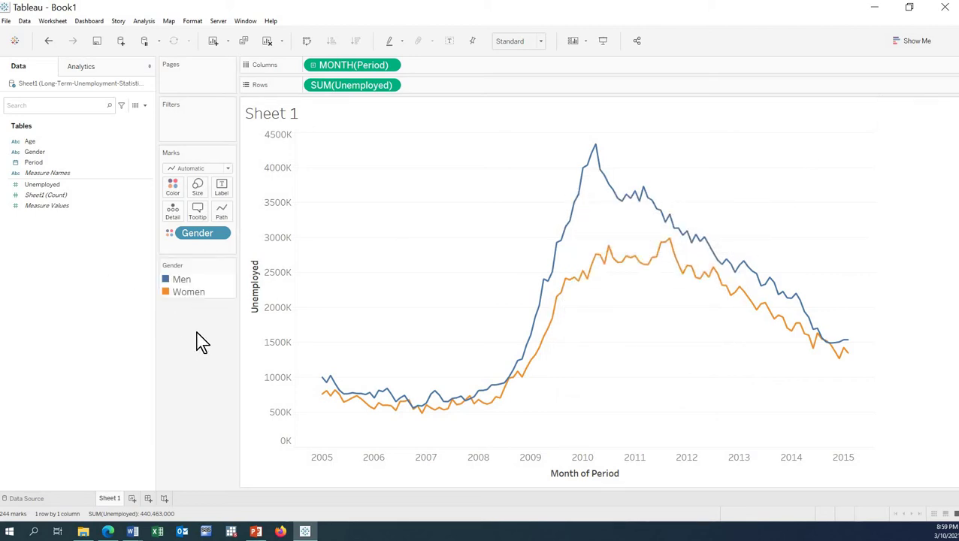
Highlight the Women line and the Men line in turn from the Gender legend, and clear the highlight
click(179, 293)
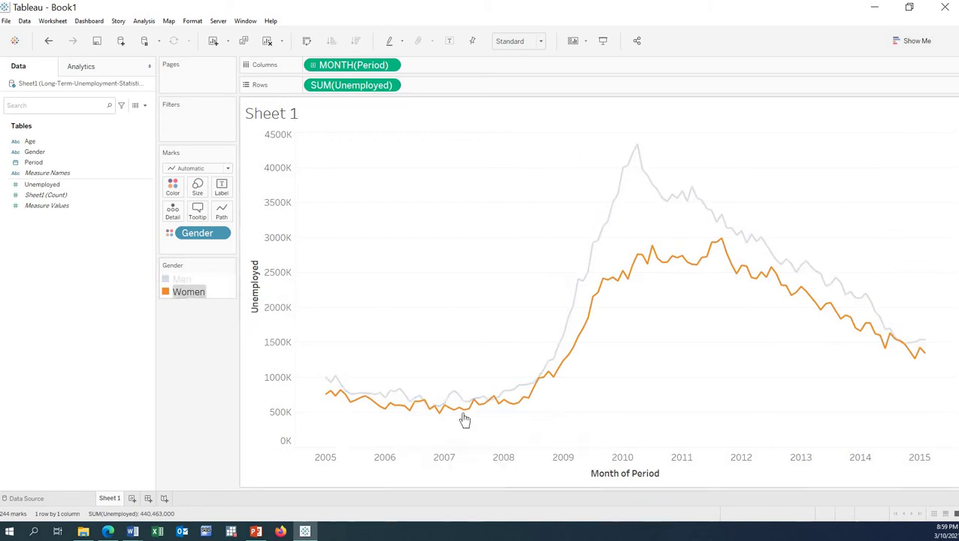
click(183, 279)
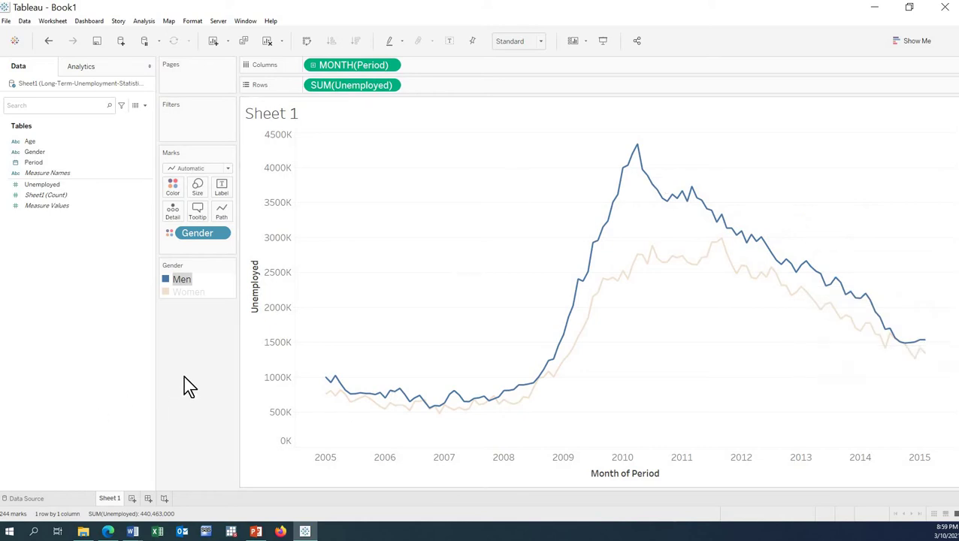
click(315, 353)
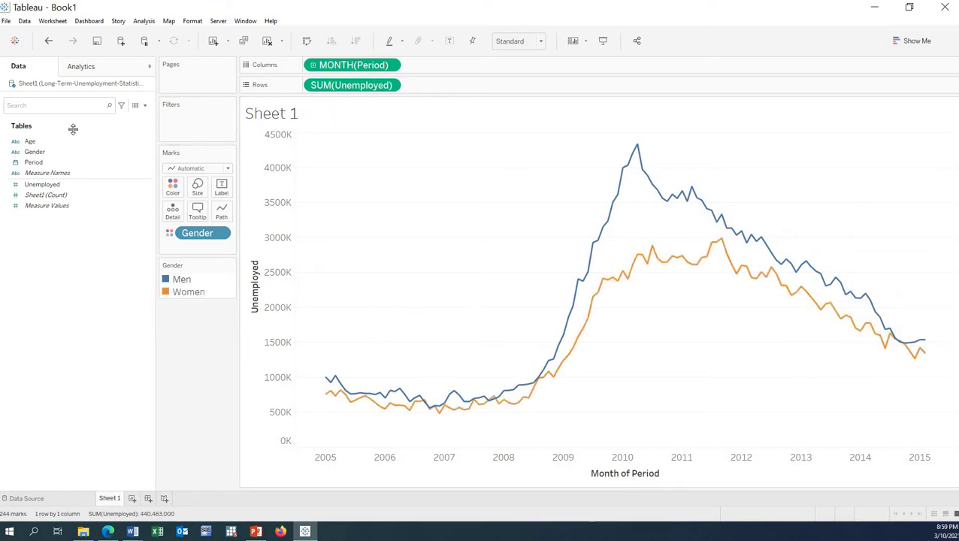
Color the unemployment lines by Age in place of Gender
click(30, 143)
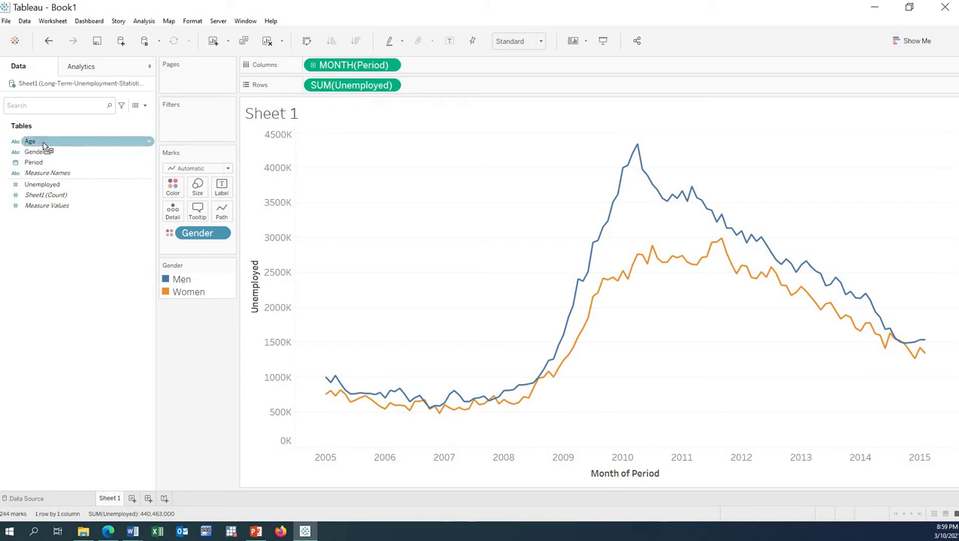
drag(43, 141, 171, 189)
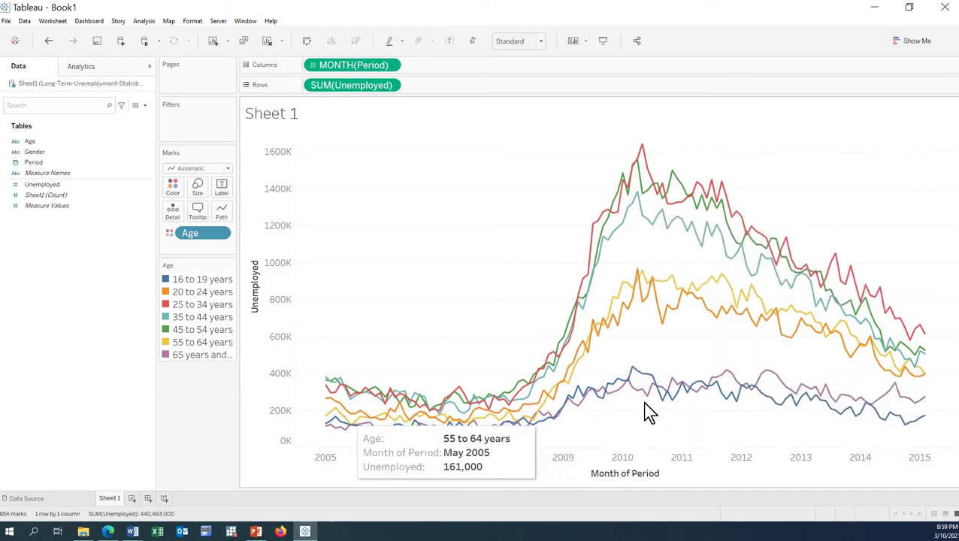
click(170, 282)
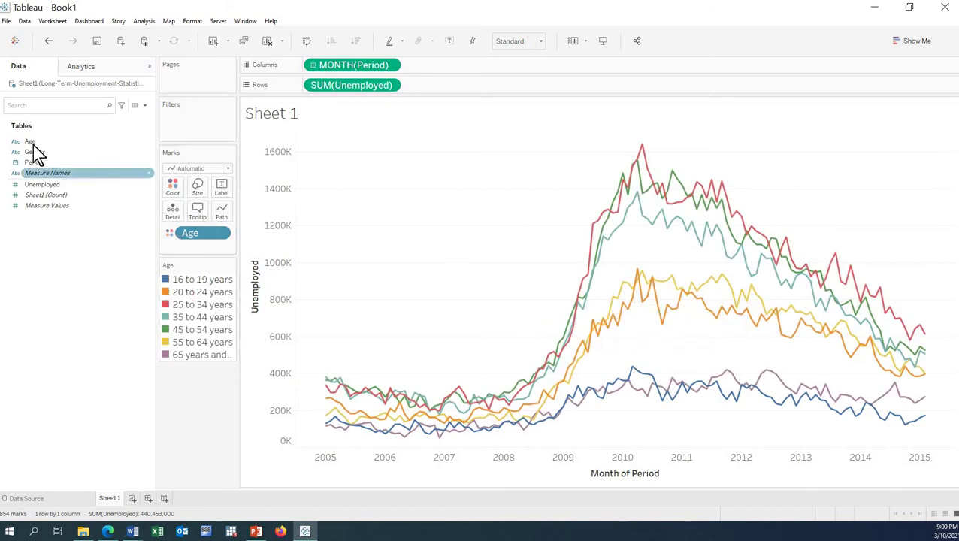
Label the marks with Age and change the mark type to Area
drag(30, 142, 233, 197)
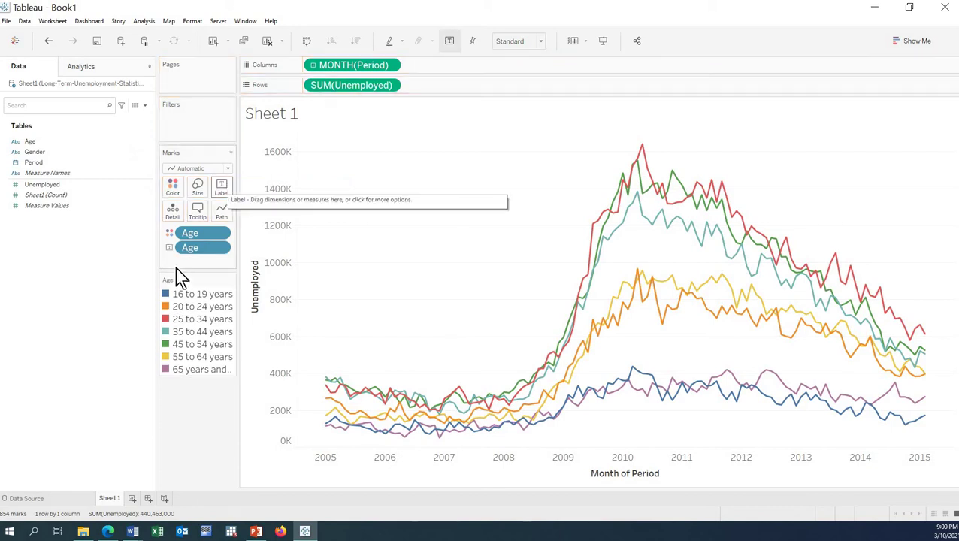
click(220, 191)
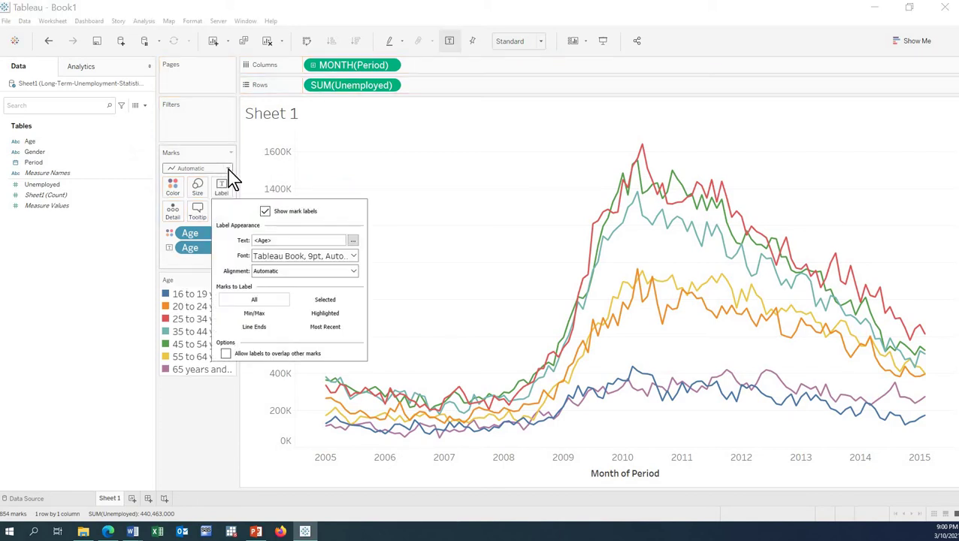
click(228, 170)
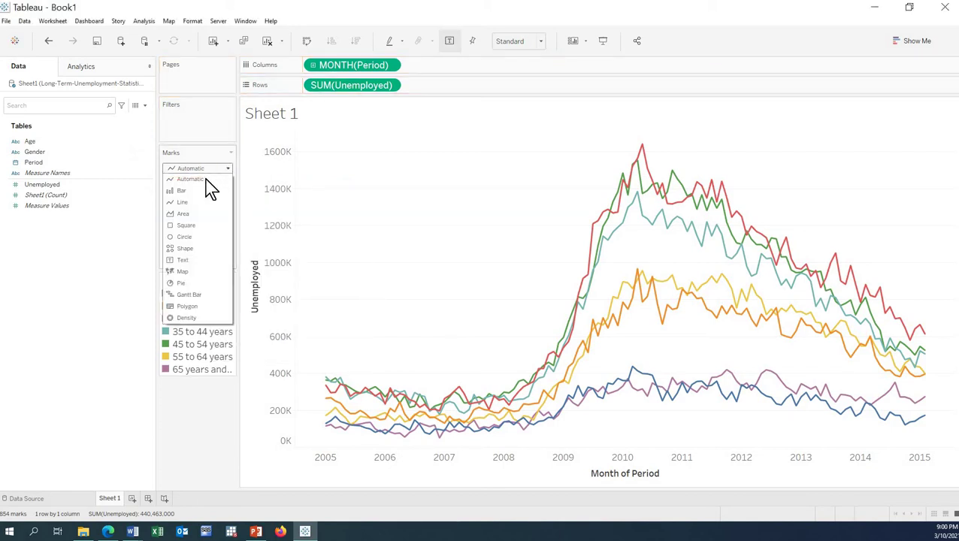
click(183, 215)
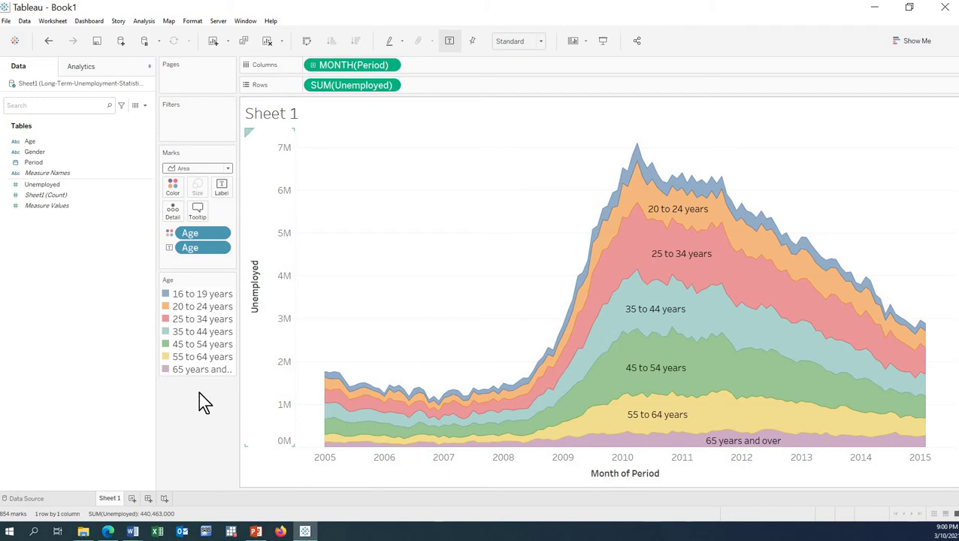
Remove the Age label and Age color from the Marks card, and change the mark type to Line
drag(199, 251, 86, 288)
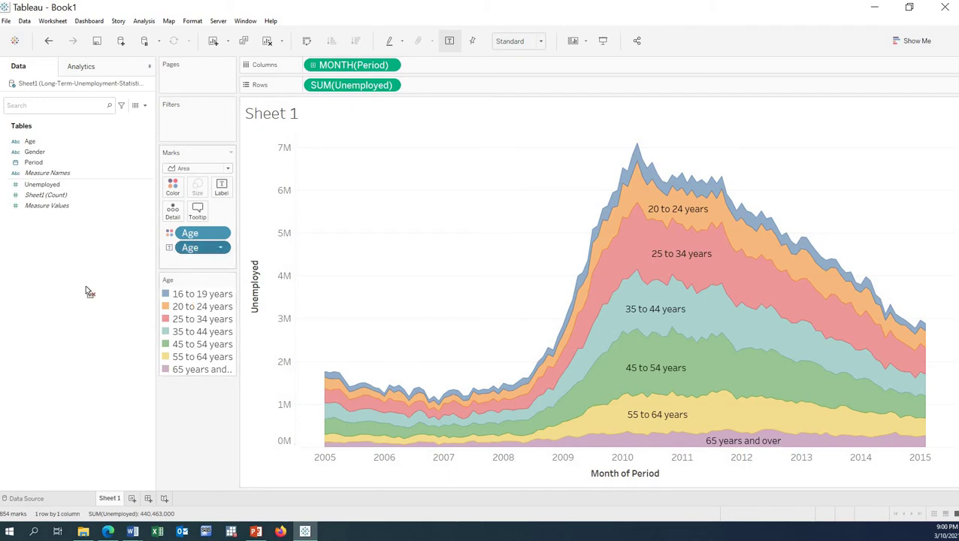
drag(193, 241, 103, 298)
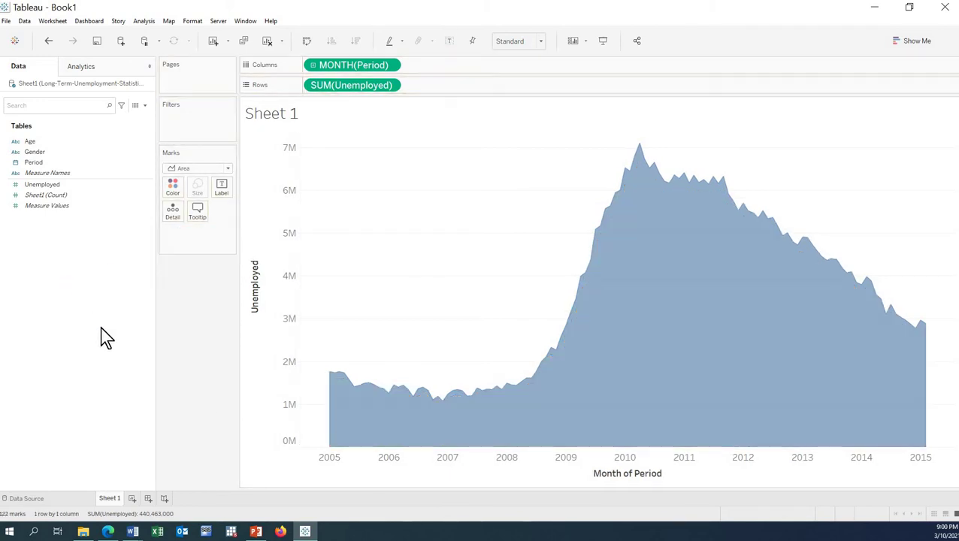
click(200, 168)
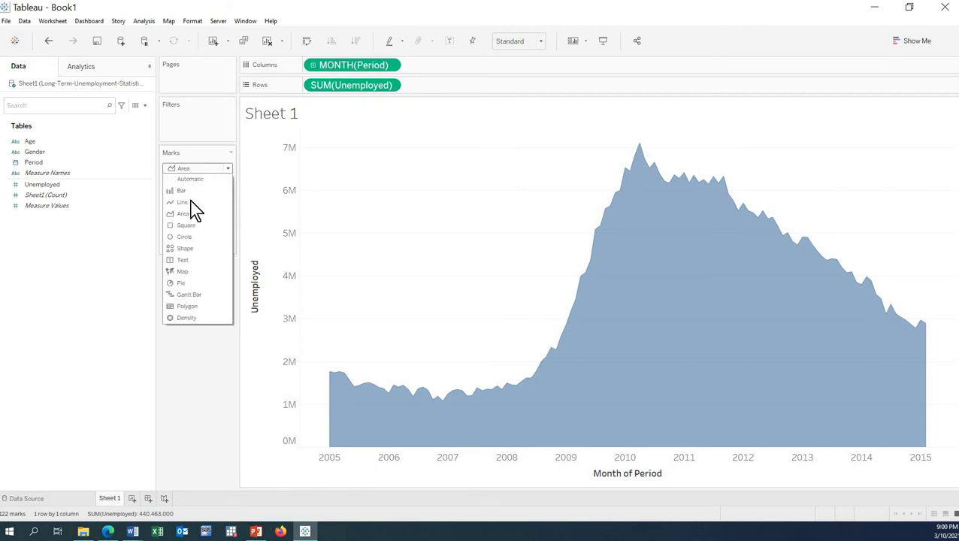
click(193, 215)
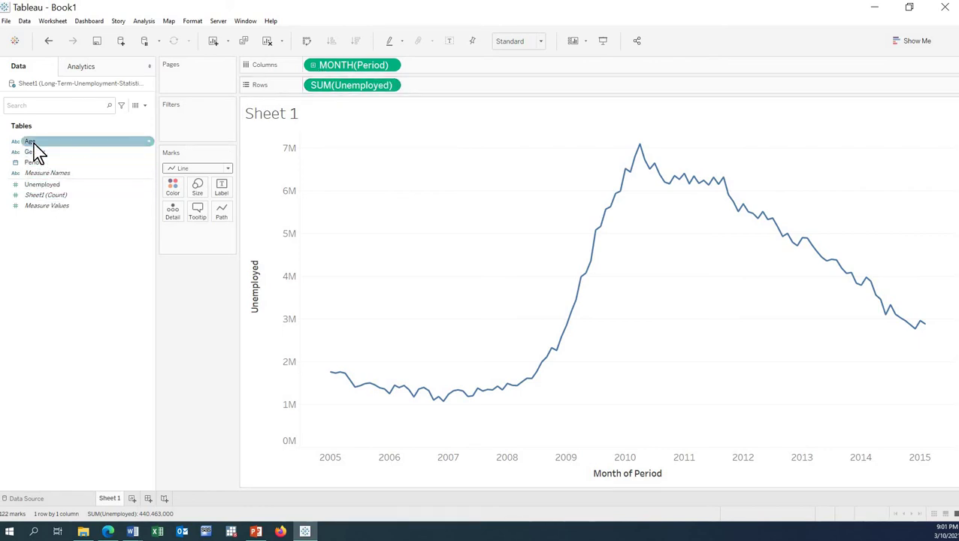
Label the lines with Age and try the step and jump line types before returning to the linear type
drag(175, 152, 229, 190)
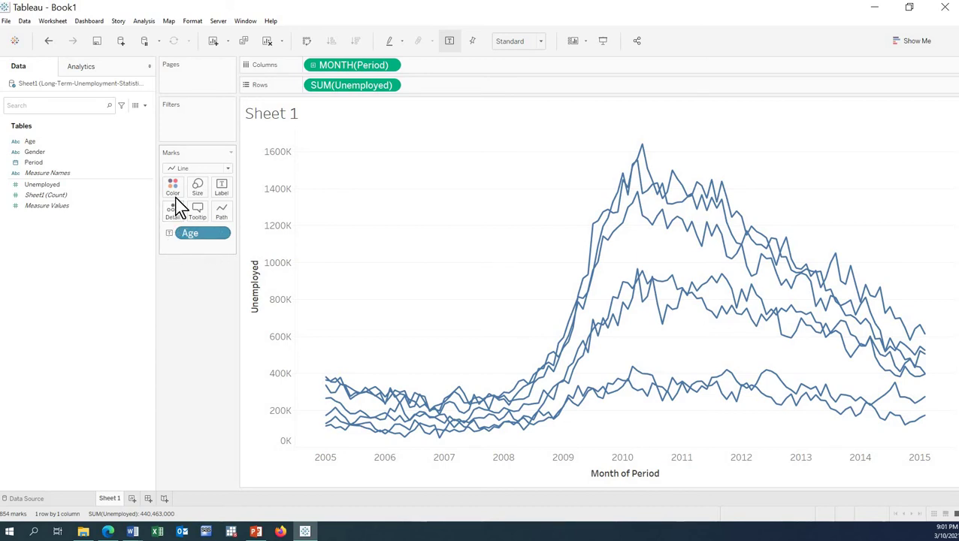
click(228, 215)
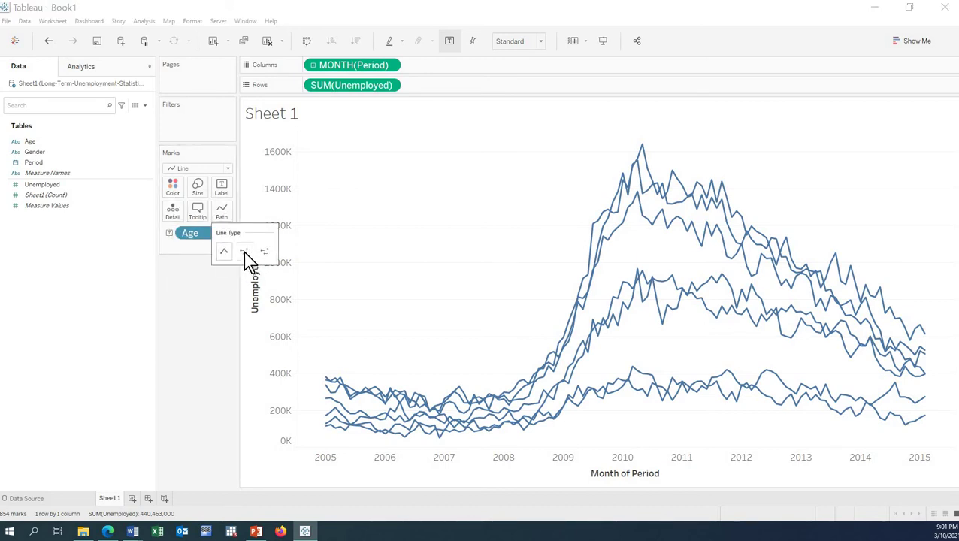
click(245, 253)
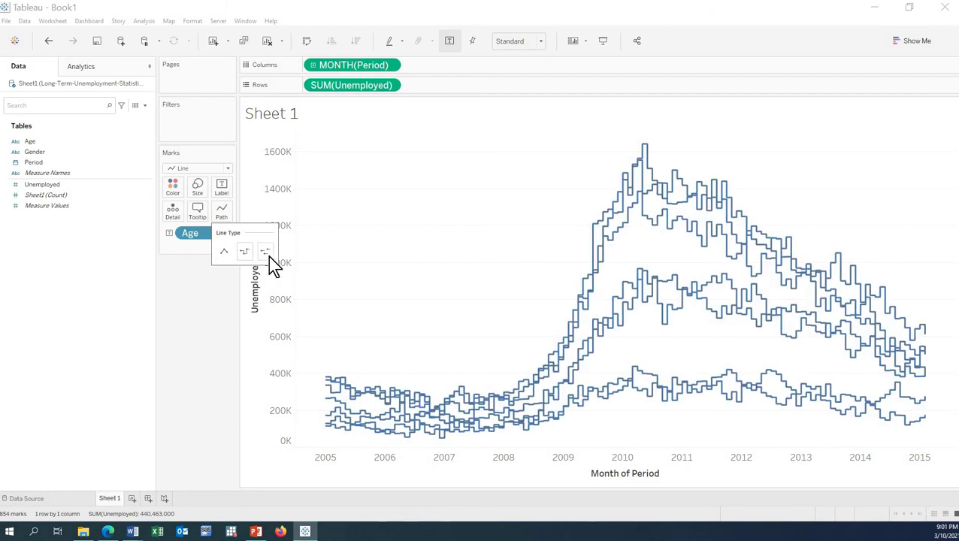
click(265, 252)
click(224, 254)
click(223, 253)
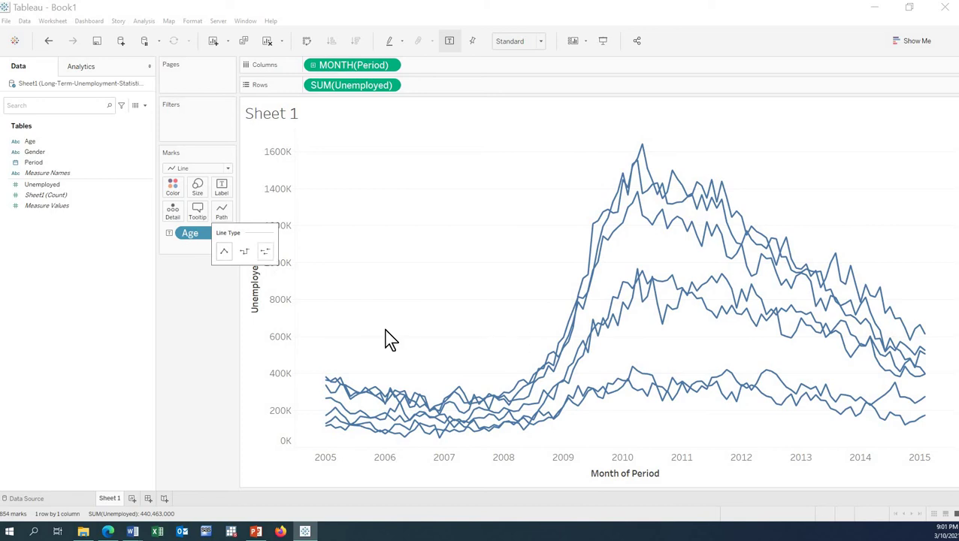
click(191, 261)
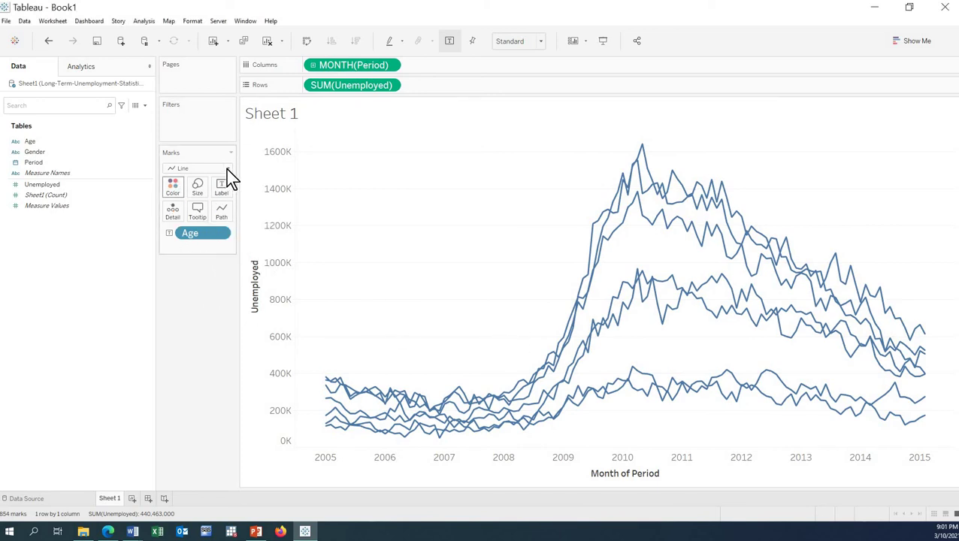
Show the data as Shape marks colored by Gender, without the Age label
click(217, 170)
click(183, 249)
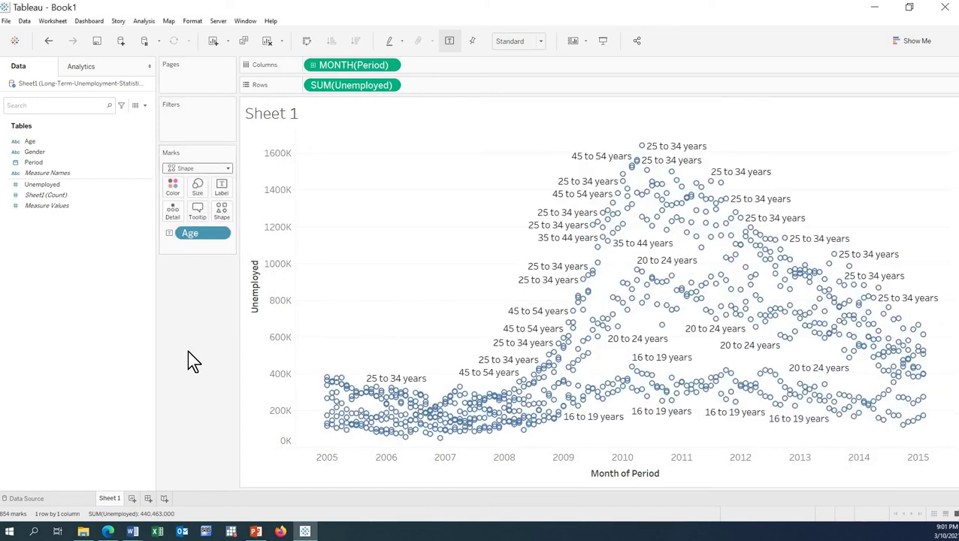
click(34, 153)
drag(36, 154, 173, 188)
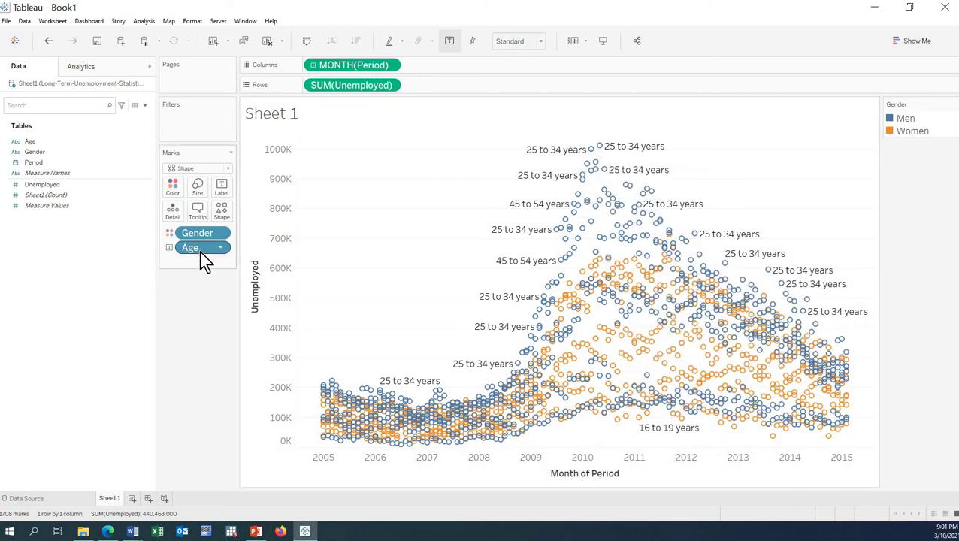
drag(138, 313, 83, 322)
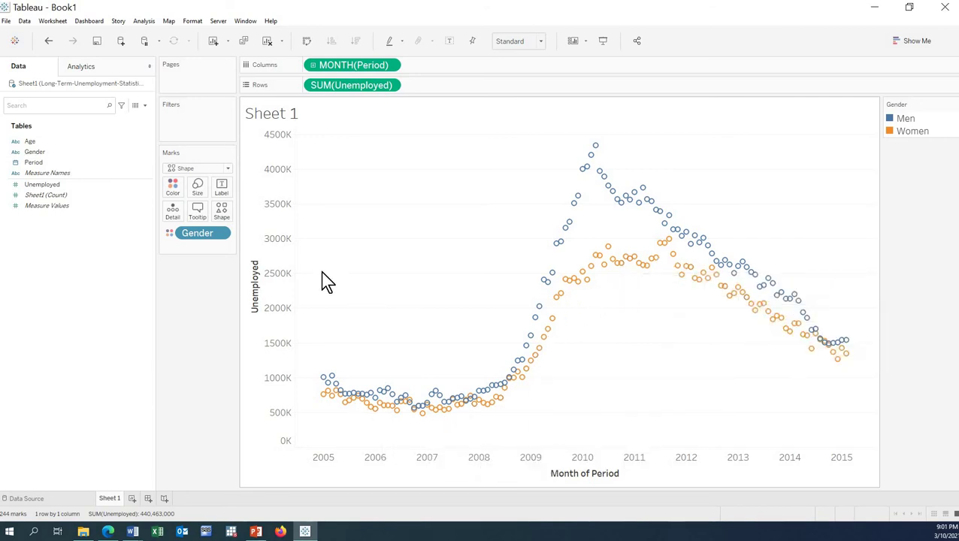
Color the shape marks by Age in place of Gender and place the Age legend directly below the Marks card
click(32, 143)
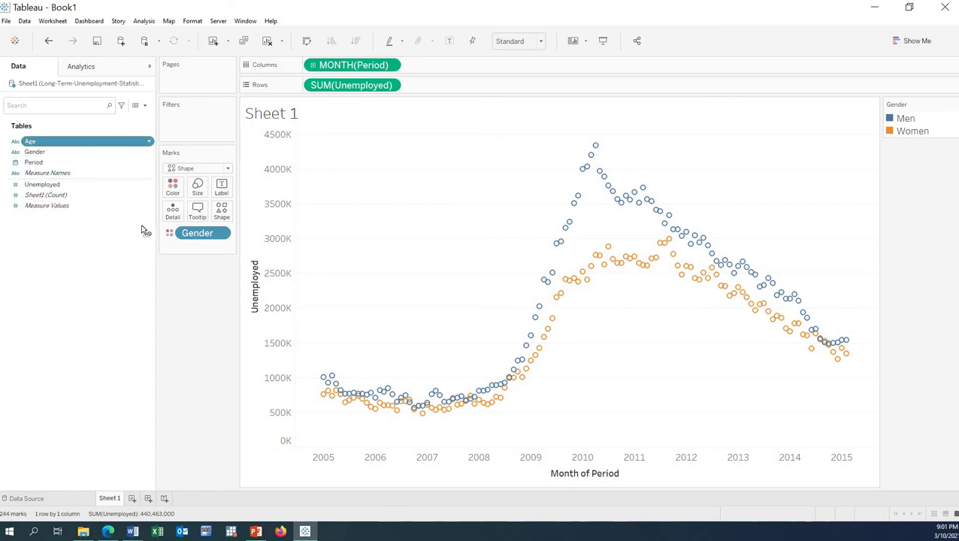
drag(141, 224, 175, 192)
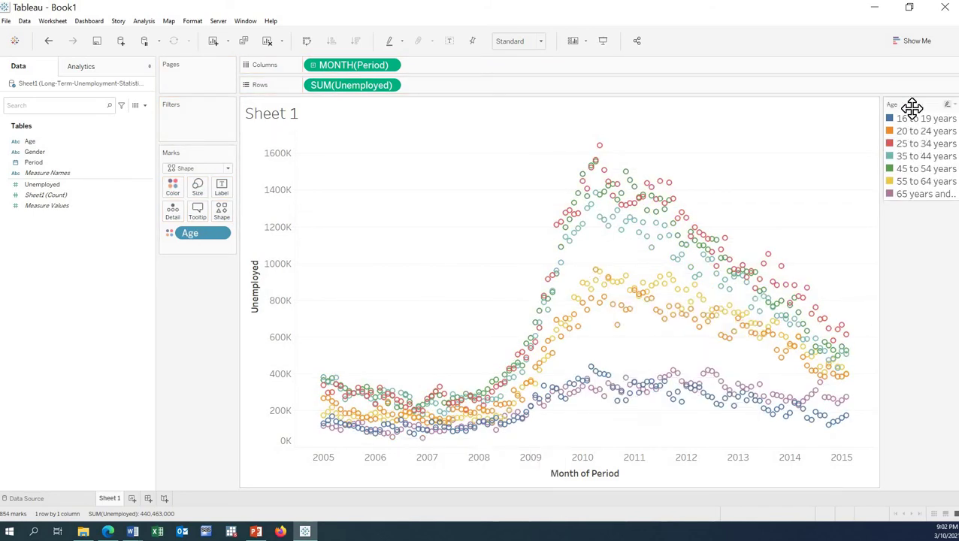
drag(216, 403, 201, 349)
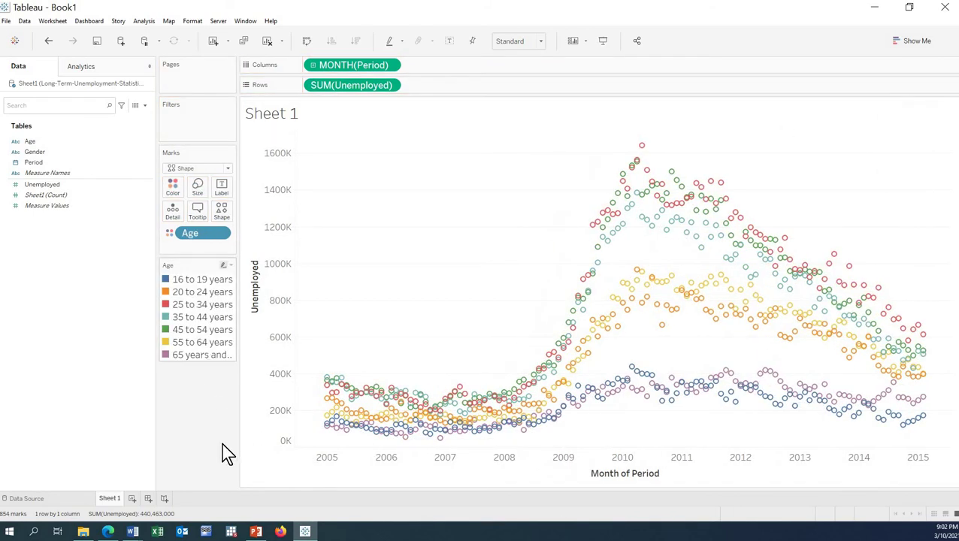
Display the unemployment by Age as a stacked Area chart
click(228, 170)
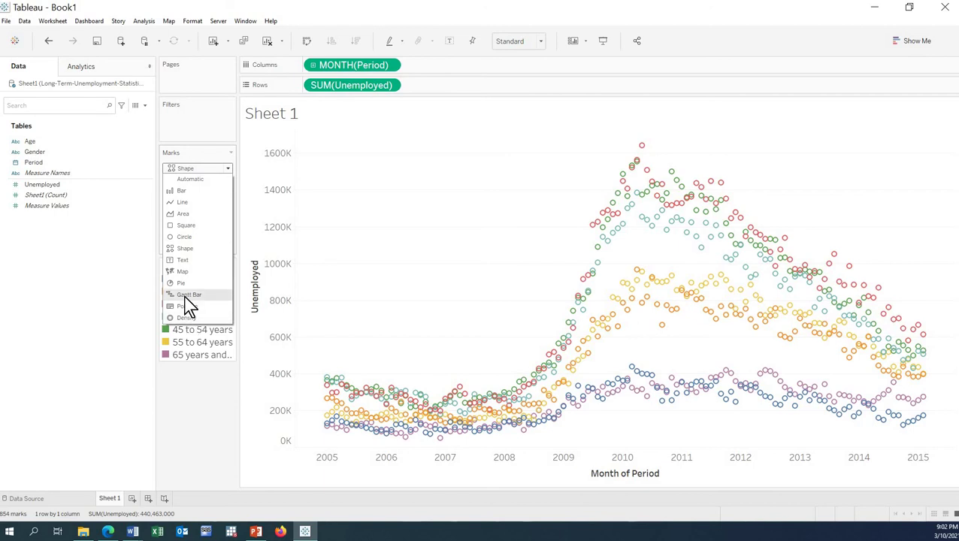
click(187, 214)
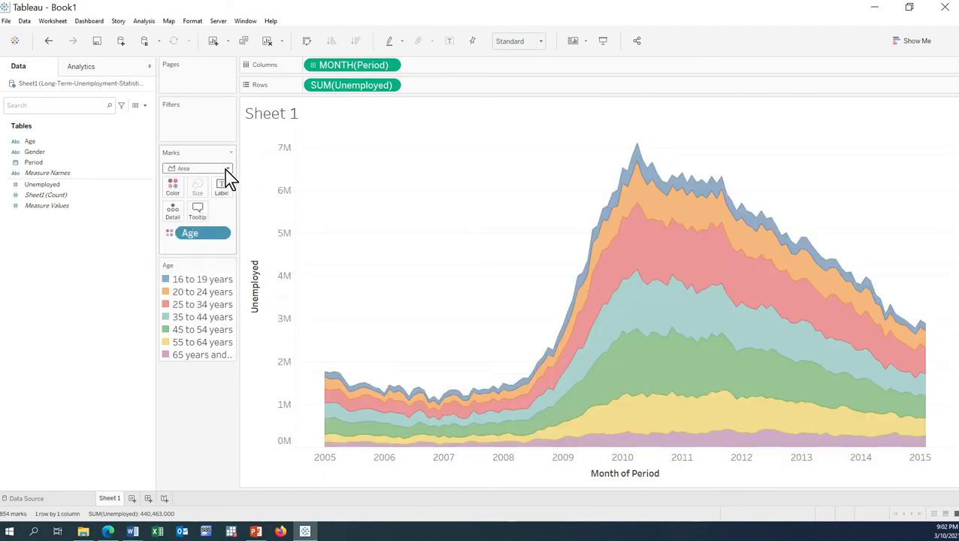
Set the mark type to Line and color the lines by Gender in place of Age
click(200, 169)
click(184, 203)
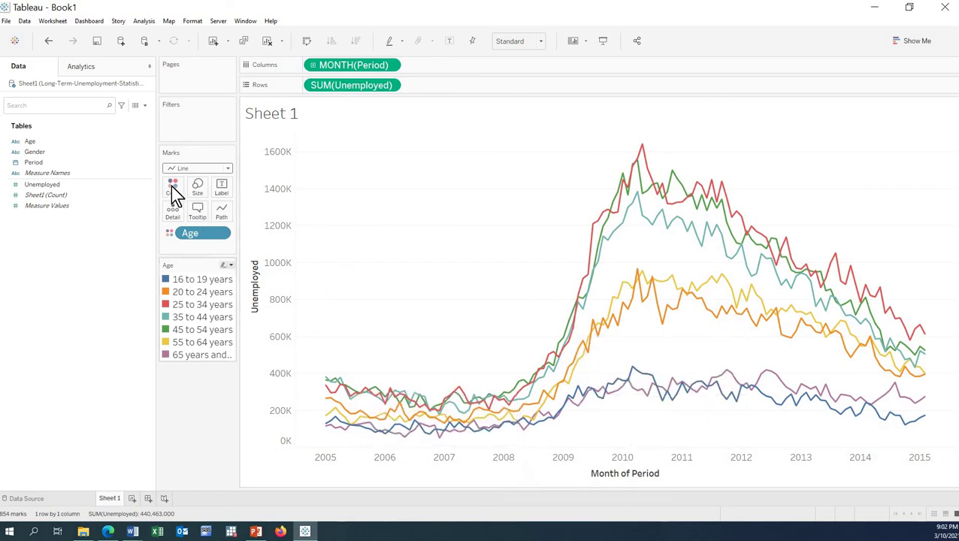
drag(35, 152, 173, 190)
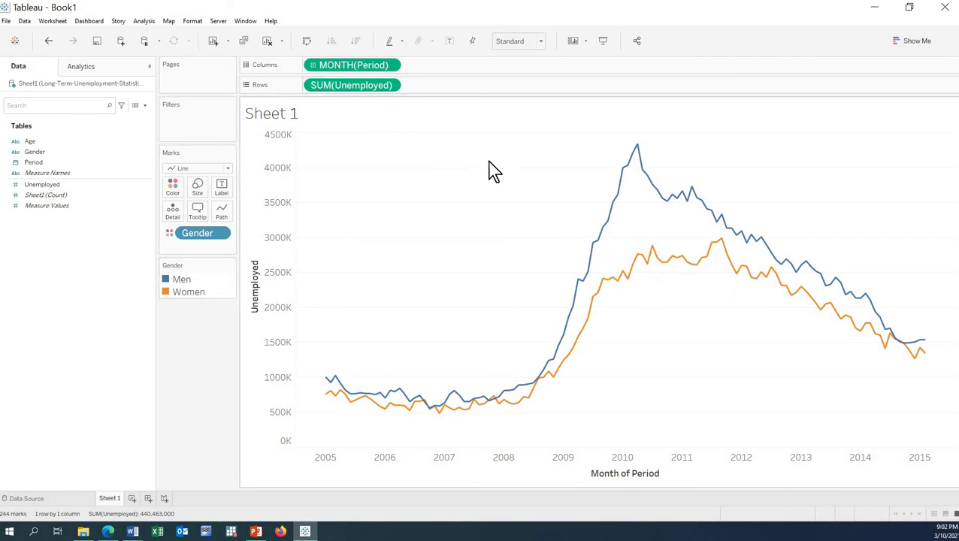
Rename the worksheet Sheet 1 as "Unemployment Analysis"
right_click(116, 500)
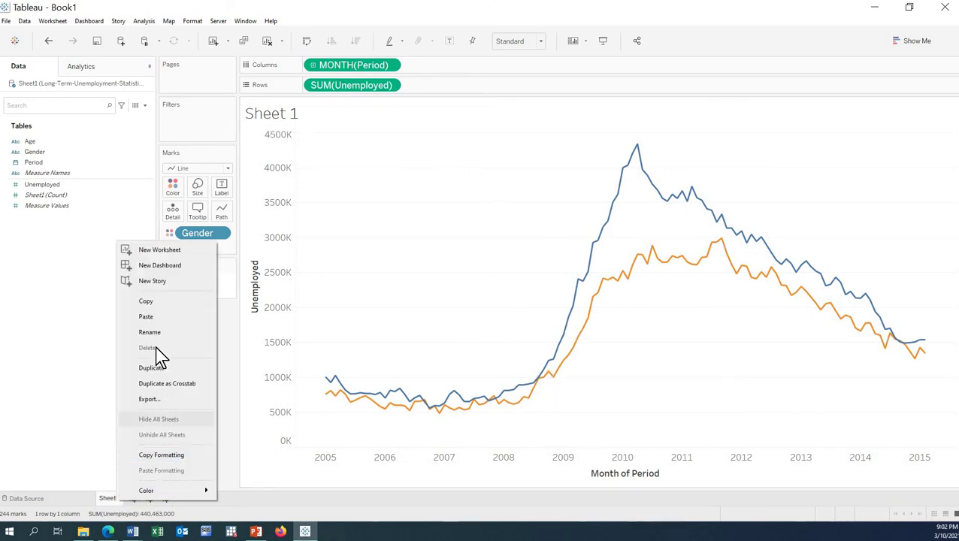
key(Return)
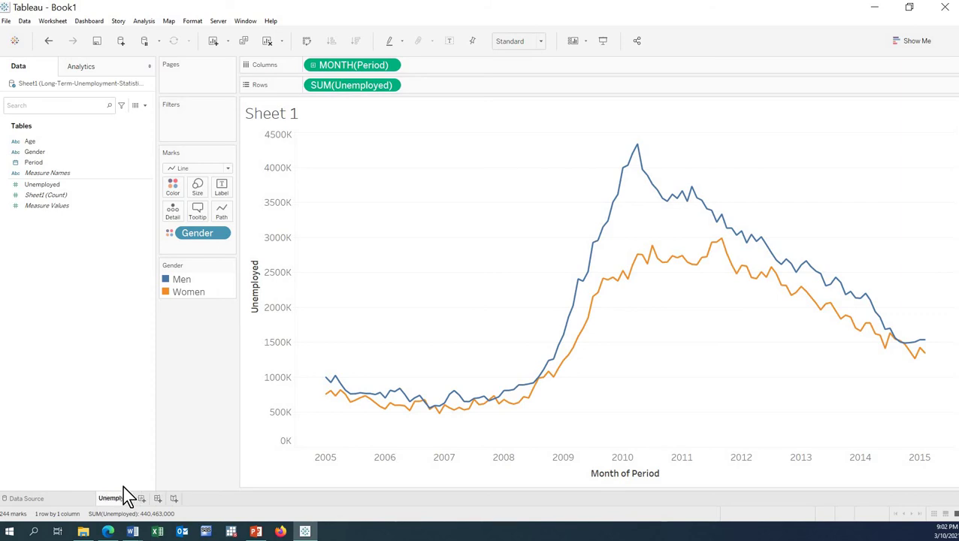
key(Return)
text(ment Analysis)
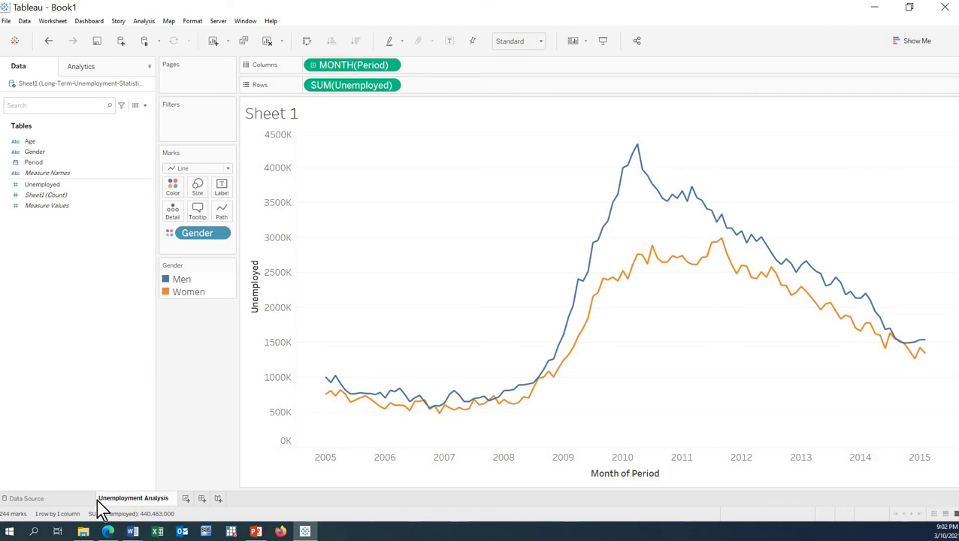
click(391, 128)
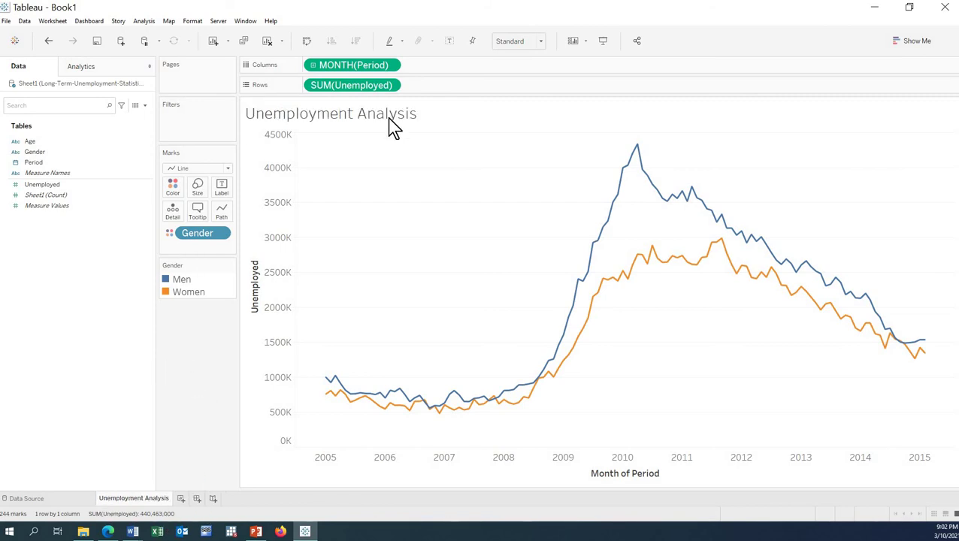
Format the worksheet title with light cream shading and the thinnest border line
click(355, 113)
right_click(358, 120)
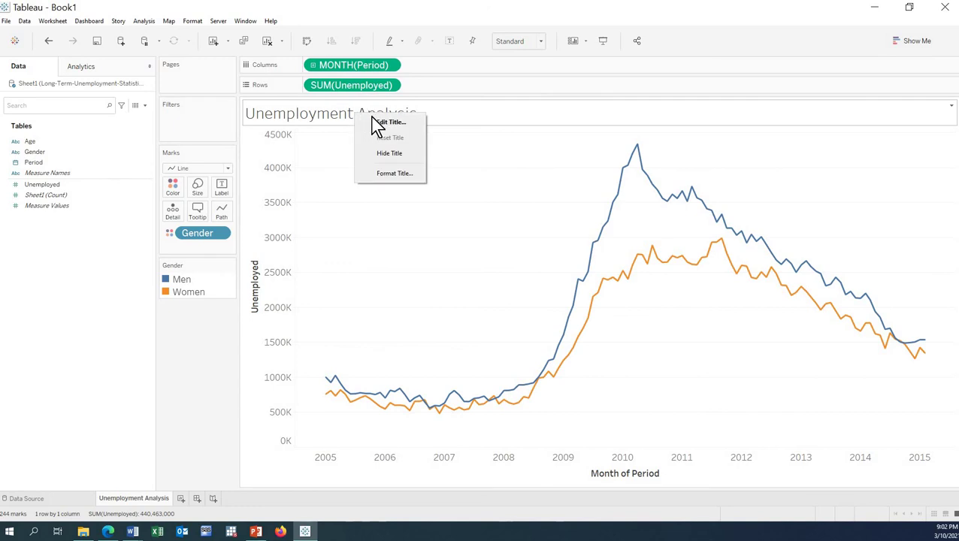
click(401, 175)
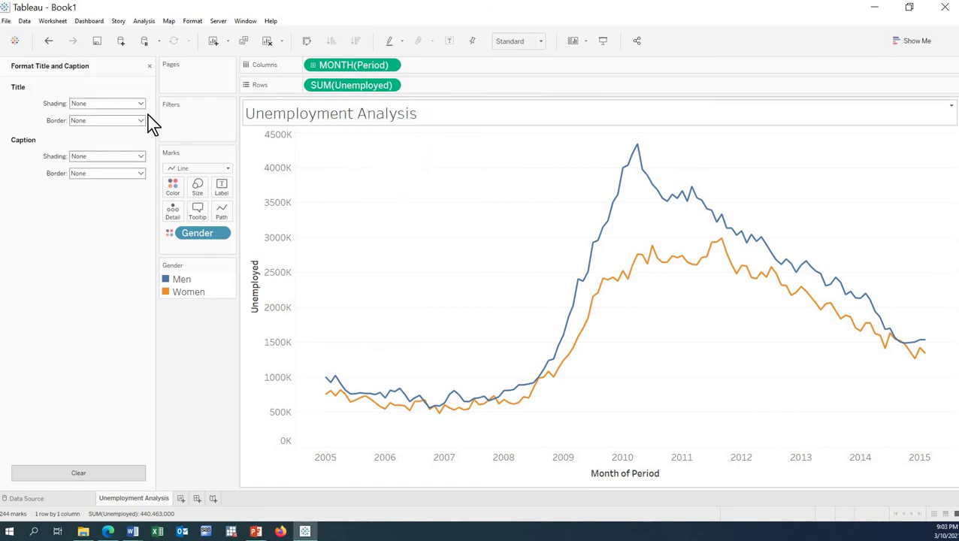
click(109, 106)
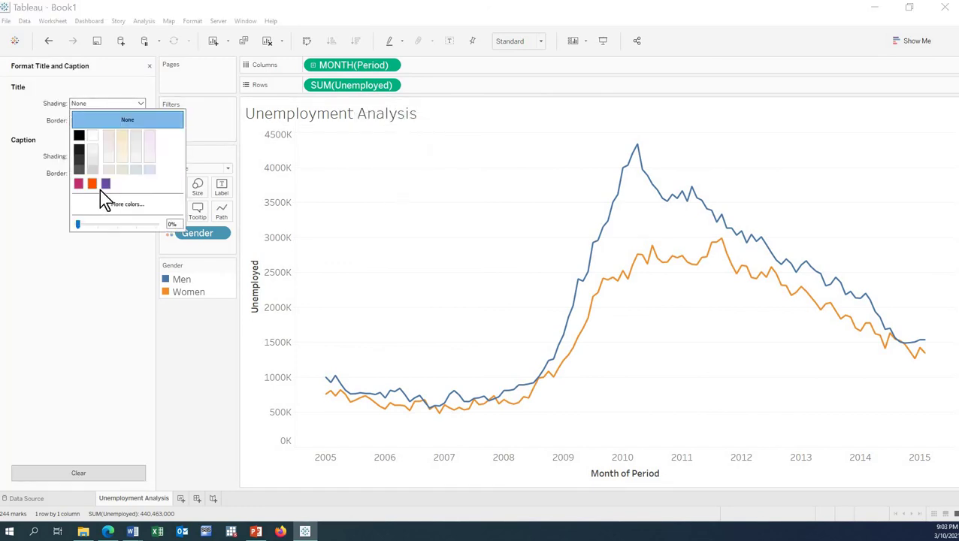
click(124, 153)
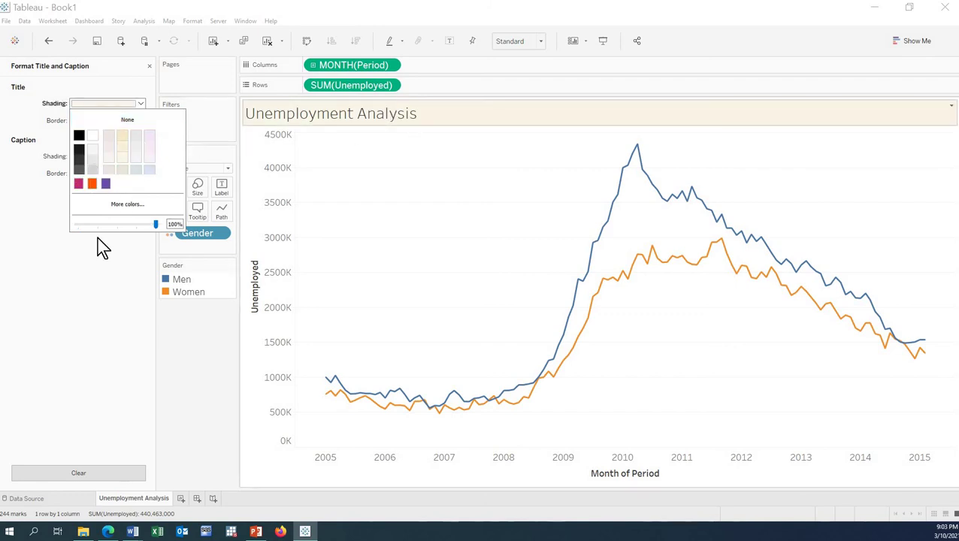
click(141, 120)
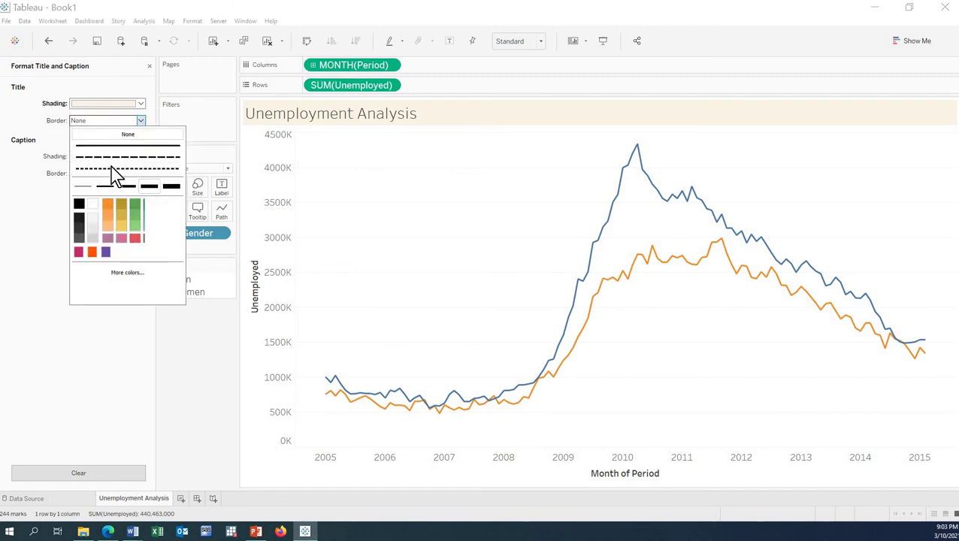
click(85, 187)
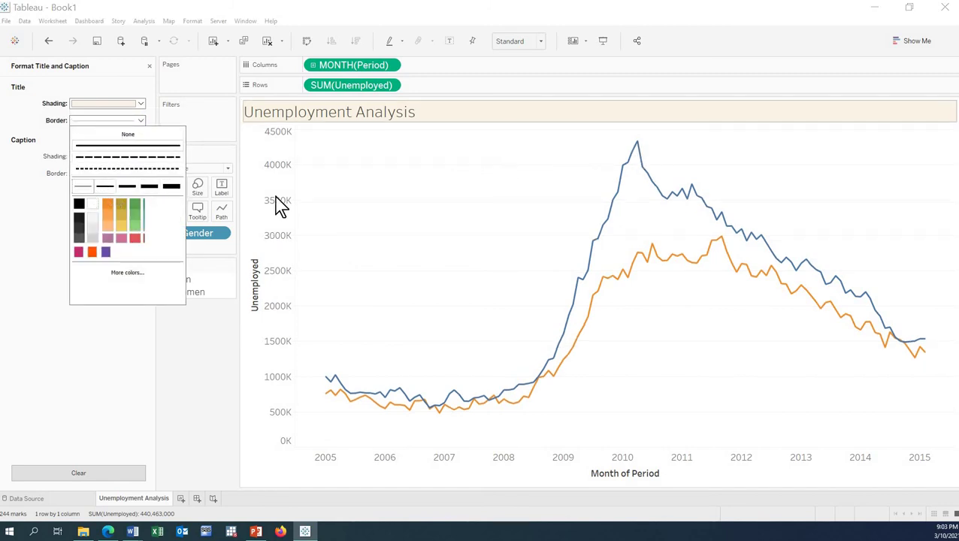
click(104, 352)
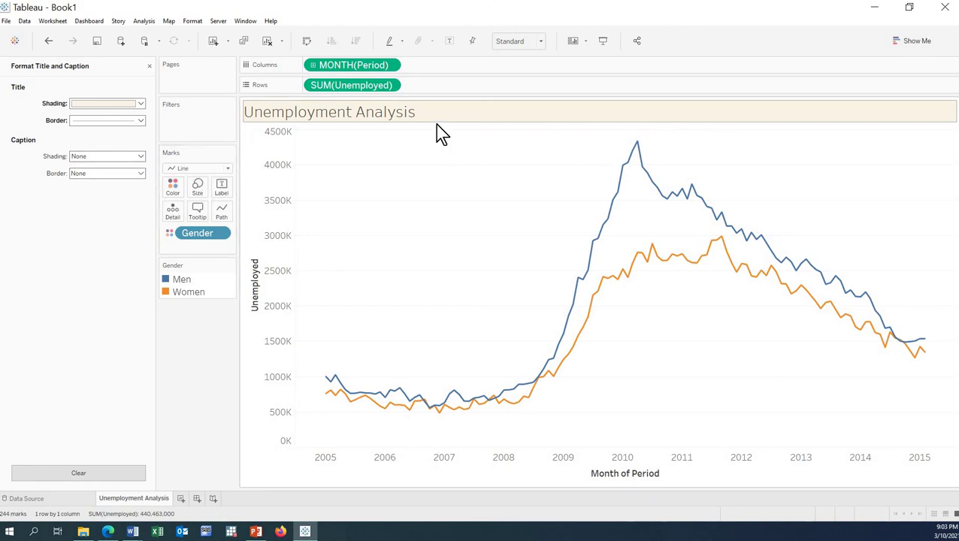
Copy the gender line chart as an image and paste it into the Word document below the second Bonus Analysis chart
right_click(521, 192)
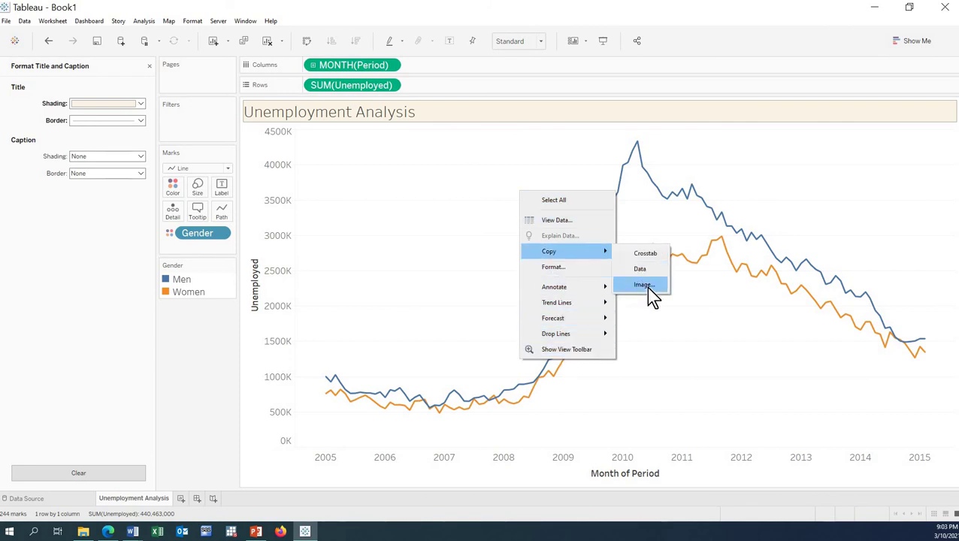
click(644, 286)
click(489, 324)
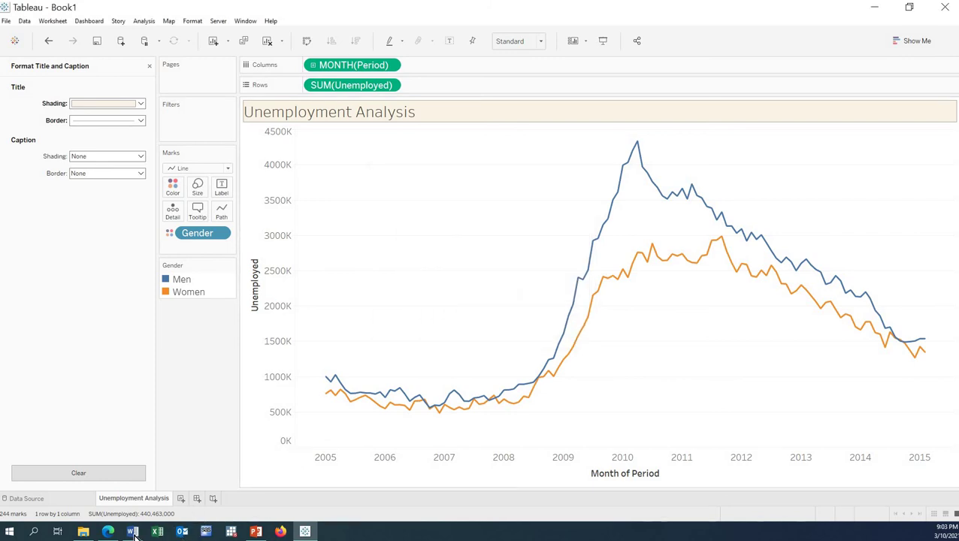
mouse_move(132, 531)
click(98, 485)
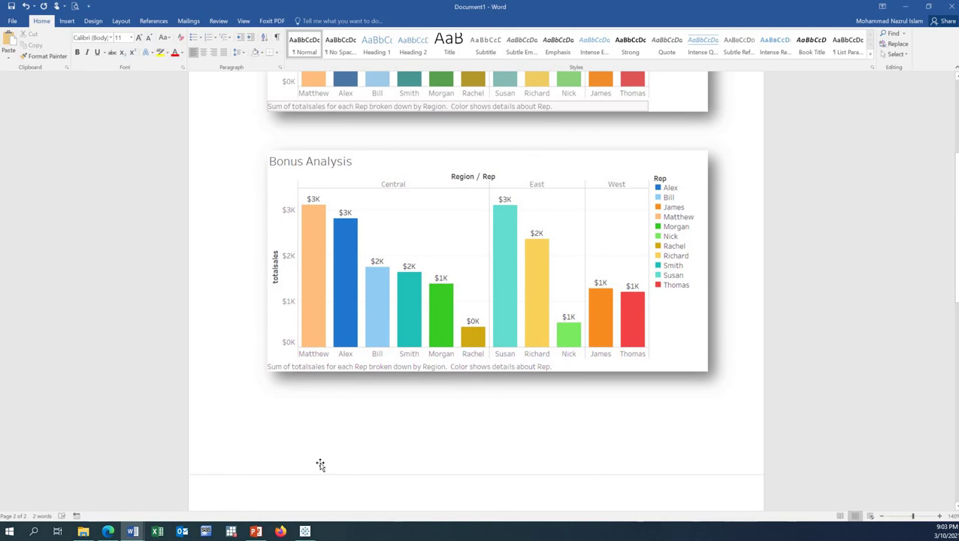
key(ctrl+v)
click(425, 332)
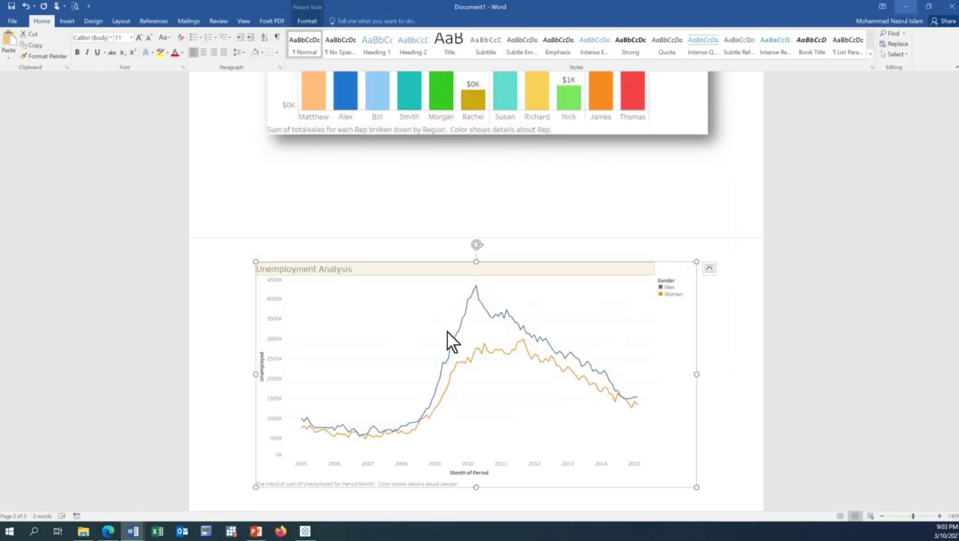
Switch back to Tableau and turn the view into an Area chart colored and labeled by Age
key(alt+Tab)
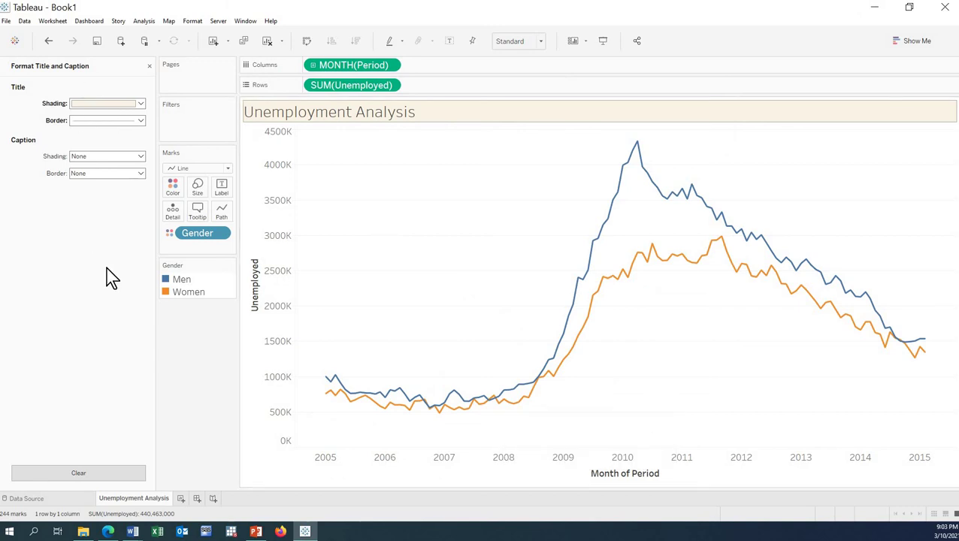
click(150, 66)
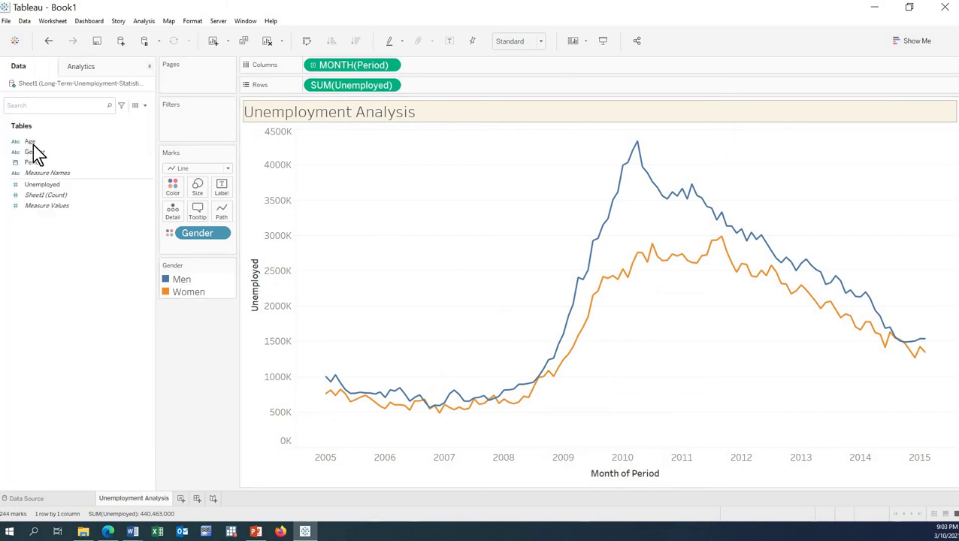
drag(32, 143, 172, 192)
click(227, 168)
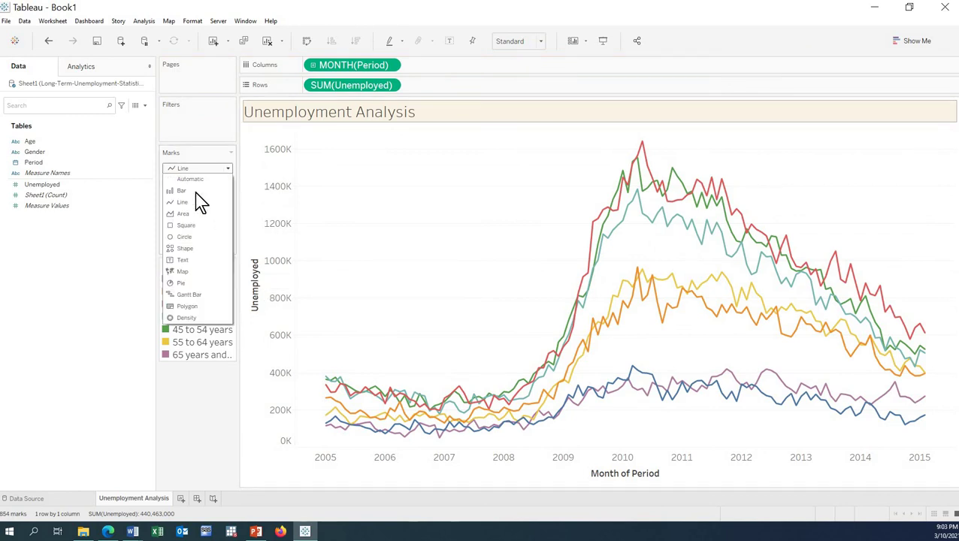
click(187, 214)
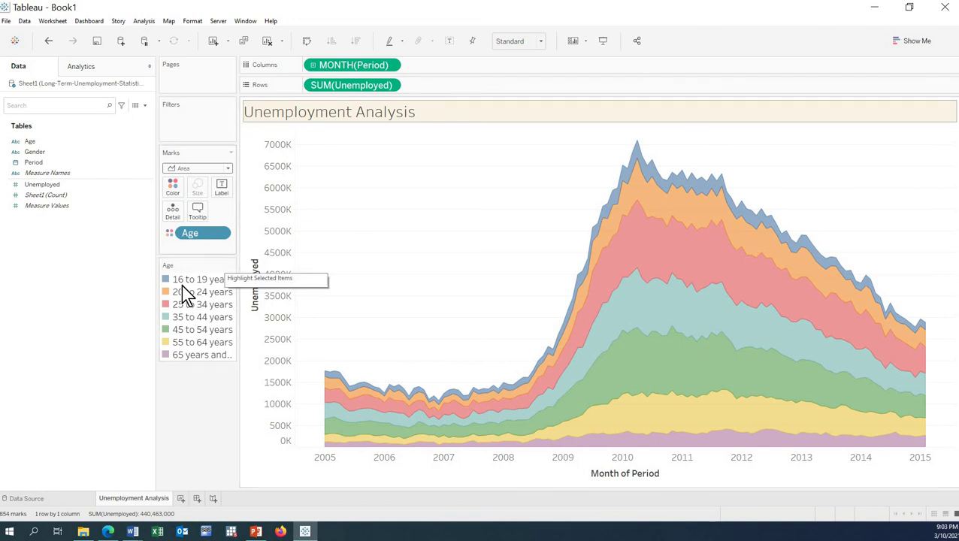
drag(30, 142, 223, 188)
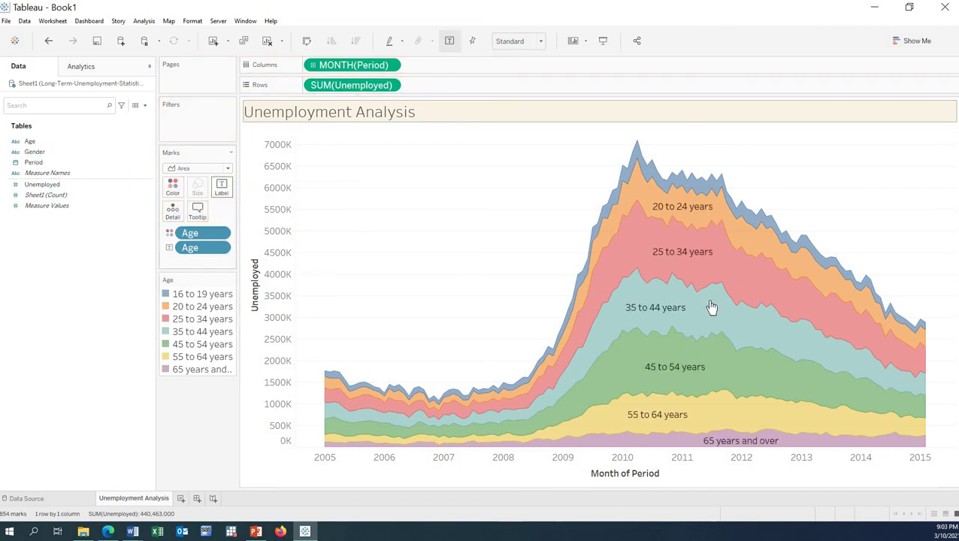
Copy the Age area chart as an image with title, caption and color legend, and paste it below the line chart in Word
right_click(413, 199)
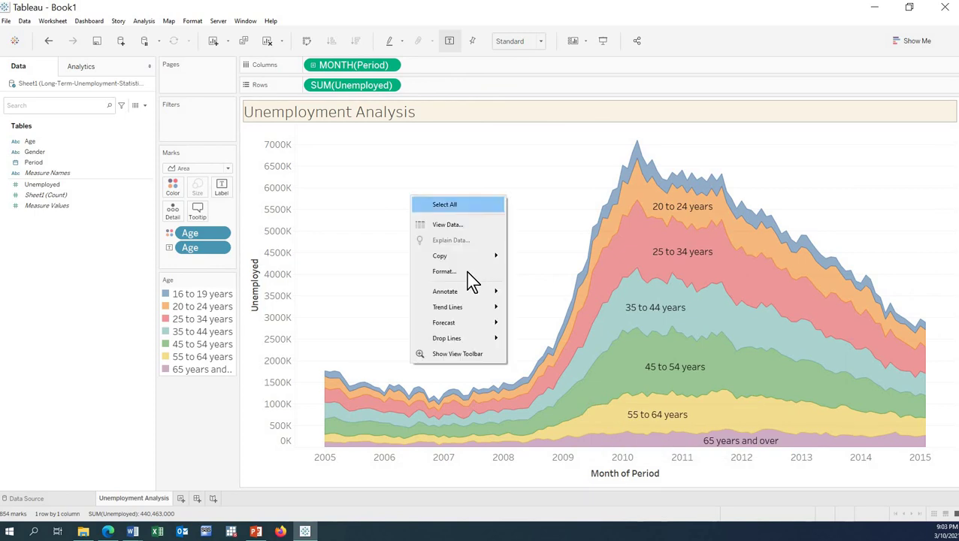
mouse_move(461, 255)
click(543, 292)
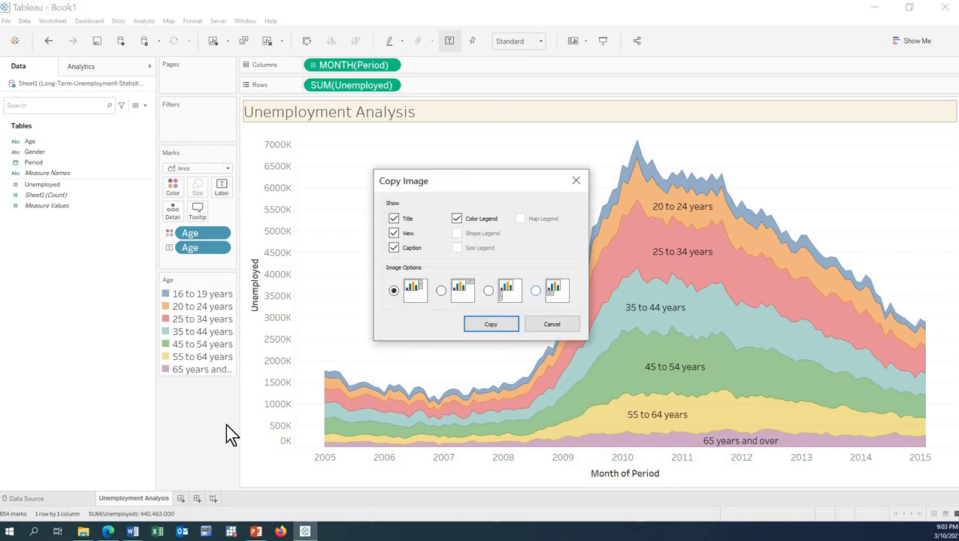
click(490, 325)
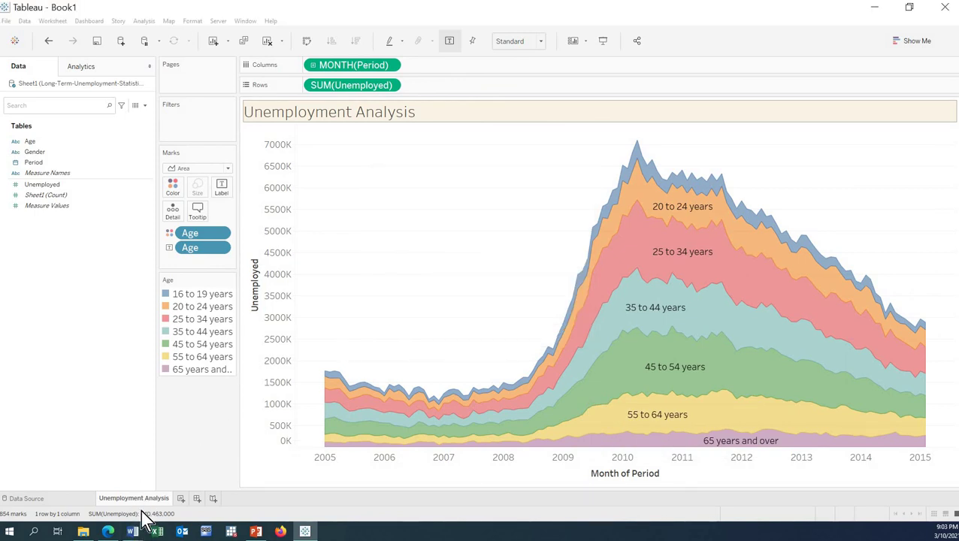
key(alt+Tab)
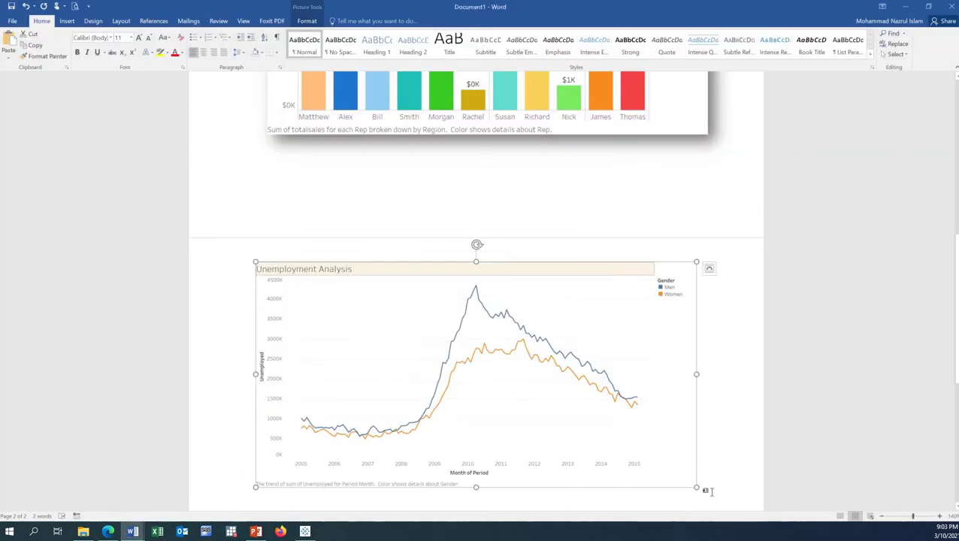
click(728, 478)
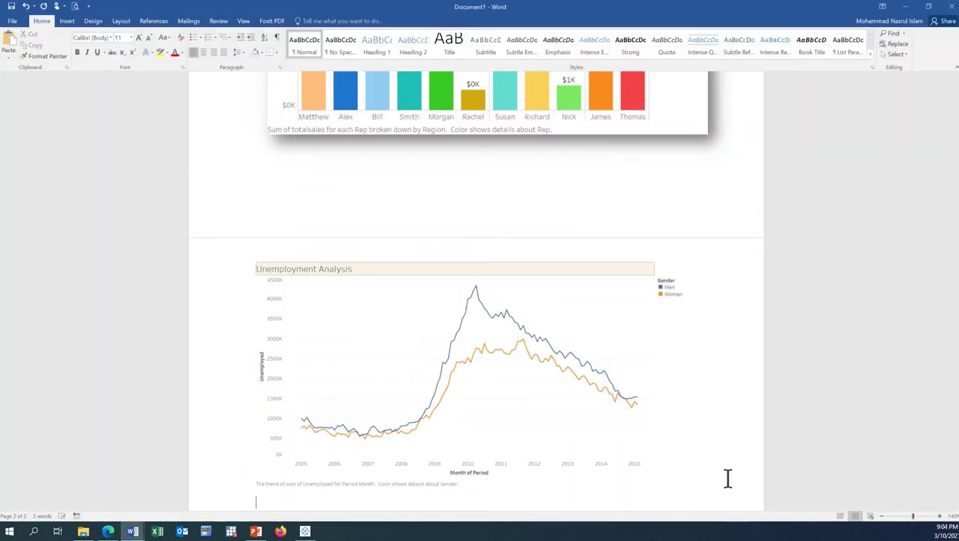
key(ctrl+v)
click(478, 402)
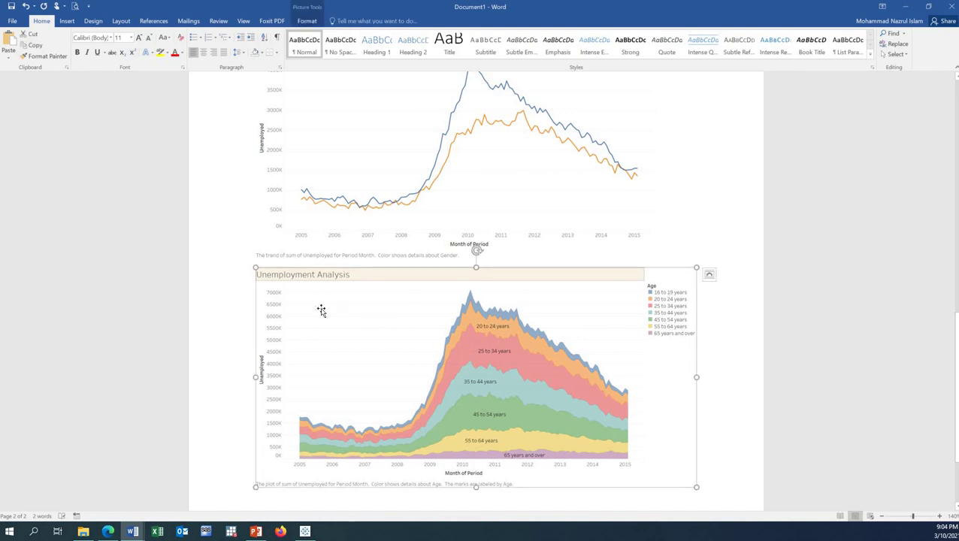
Apply the drop-shadow rectangle picture style to both the area chart and the line chart pictures
scroll(423, 277, down, 3)
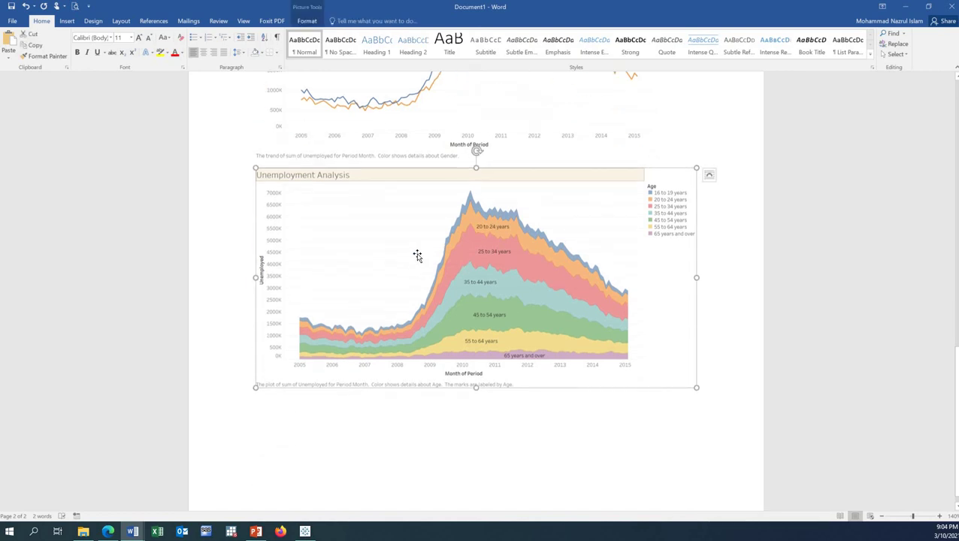
click(307, 20)
click(273, 43)
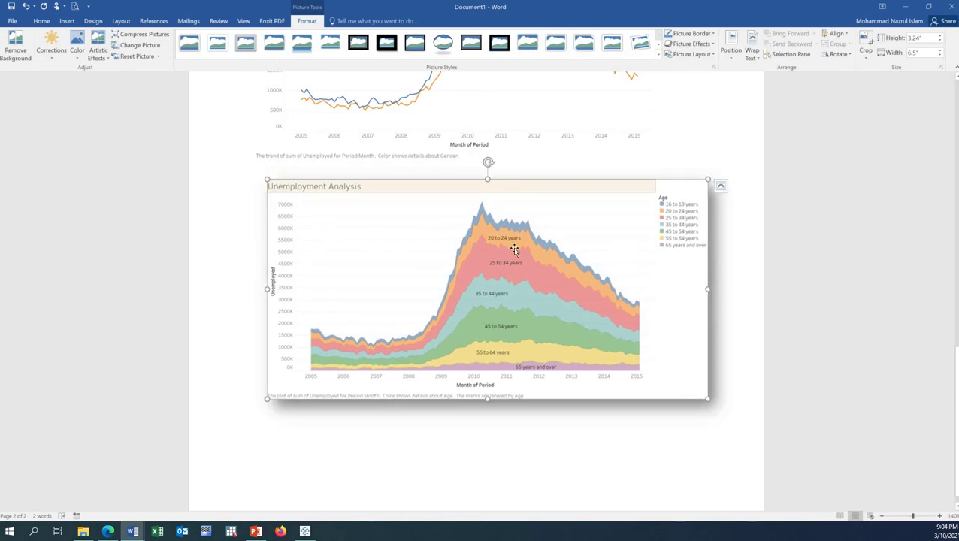
scroll(452, 158, up, 2)
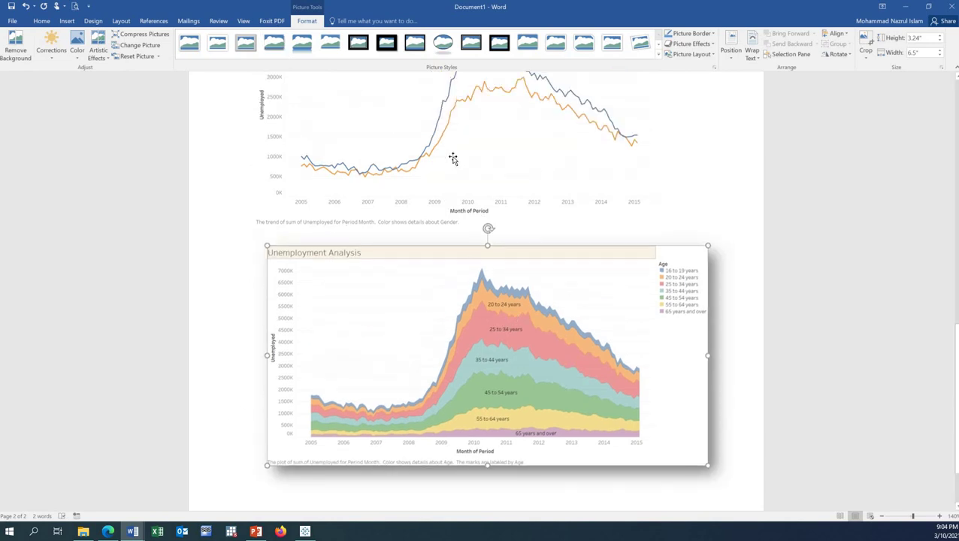
click(258, 82)
click(275, 45)
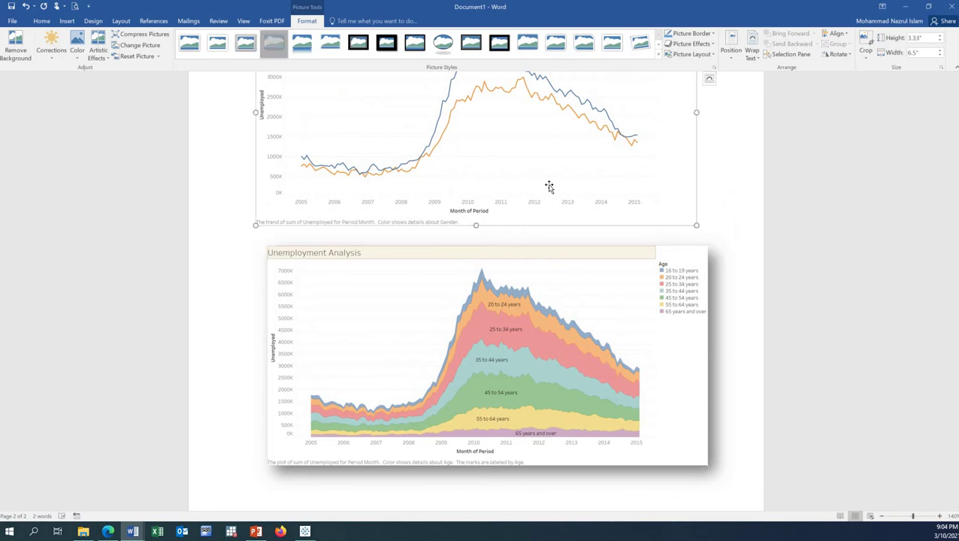
scroll(519, 218, up, 3)
scroll(474, 239, down, 4)
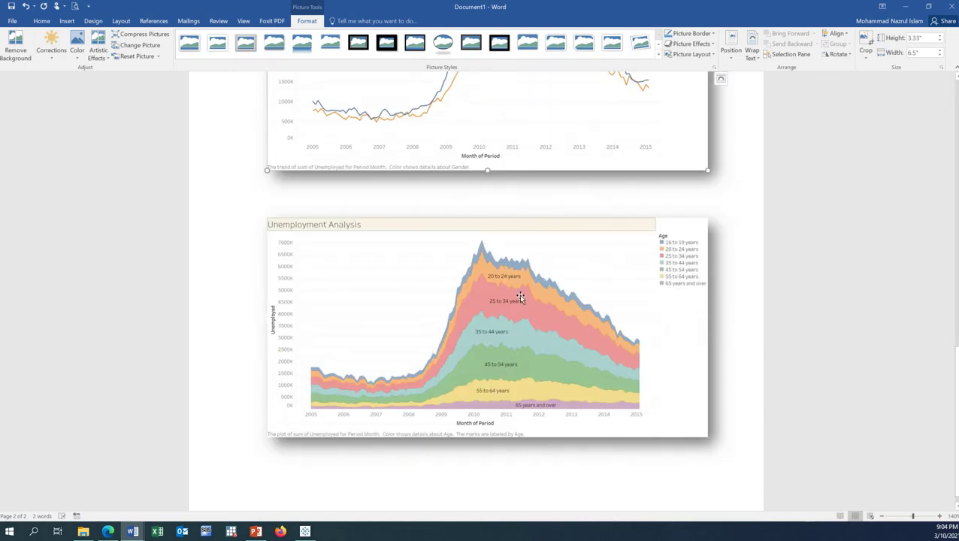
Increase the color saturation of the area chart picture to the preset one level above the original
click(465, 301)
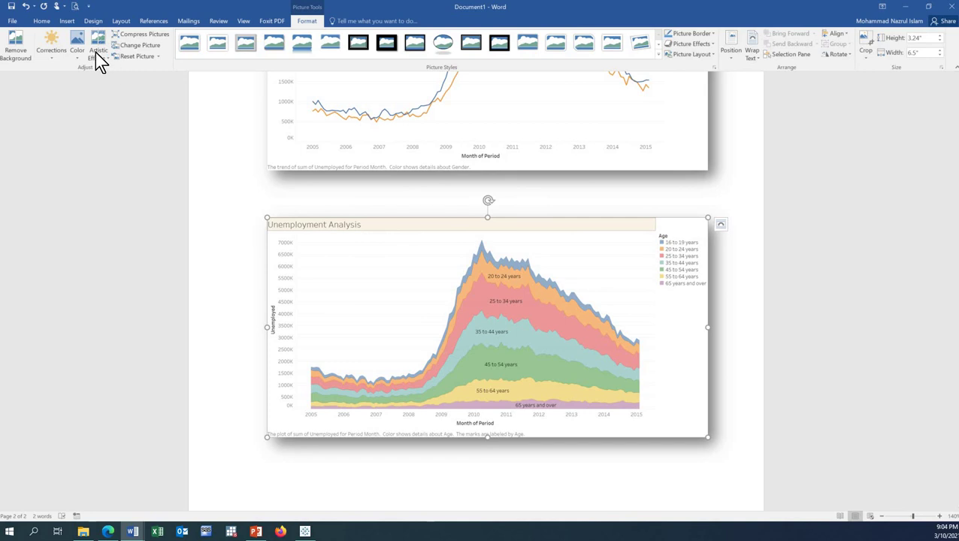
click(98, 52)
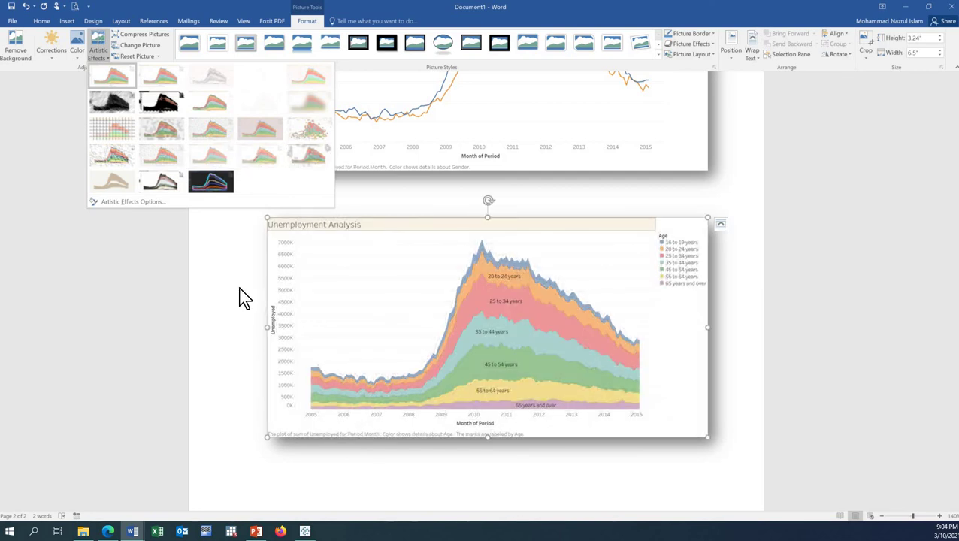
click(80, 50)
click(80, 50)
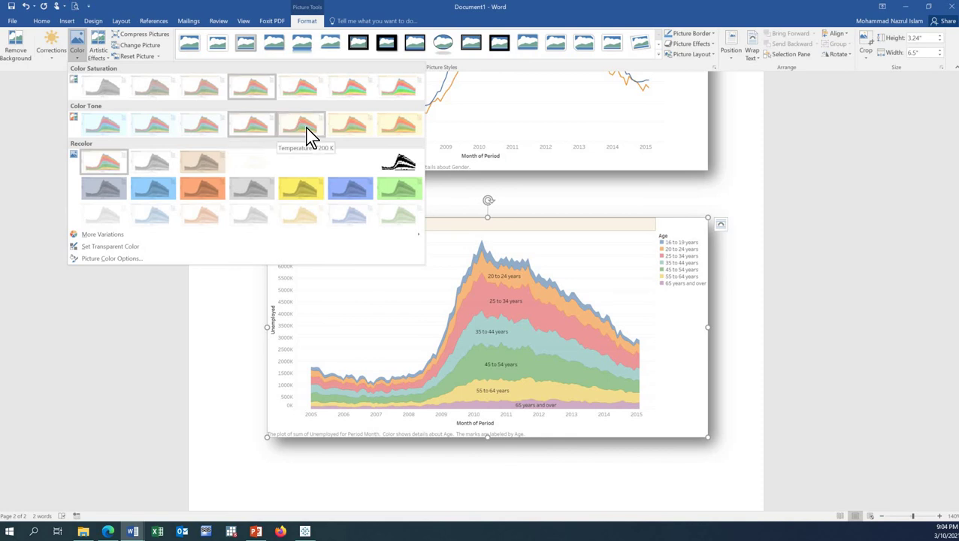
click(304, 95)
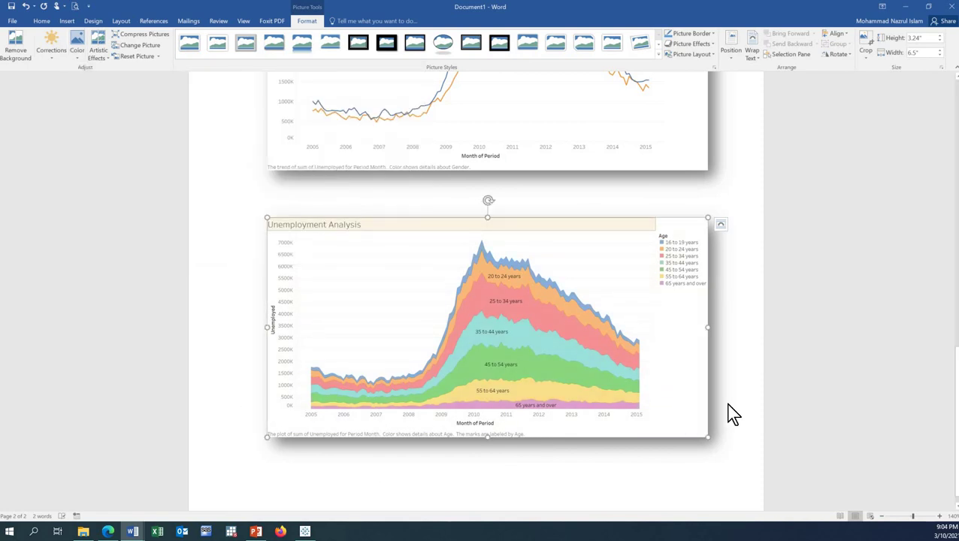
scroll(549, 380, up, 10)
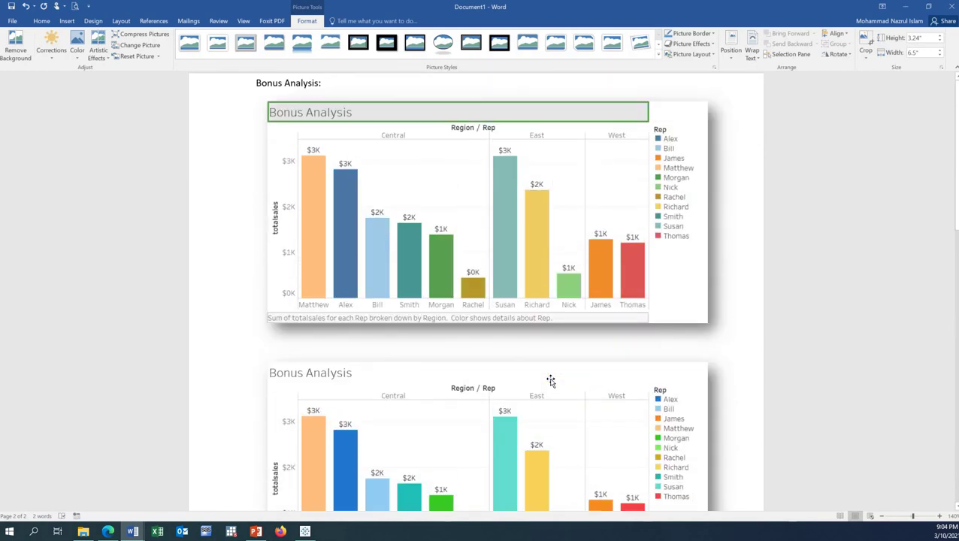
scroll(550, 381, down, 10)
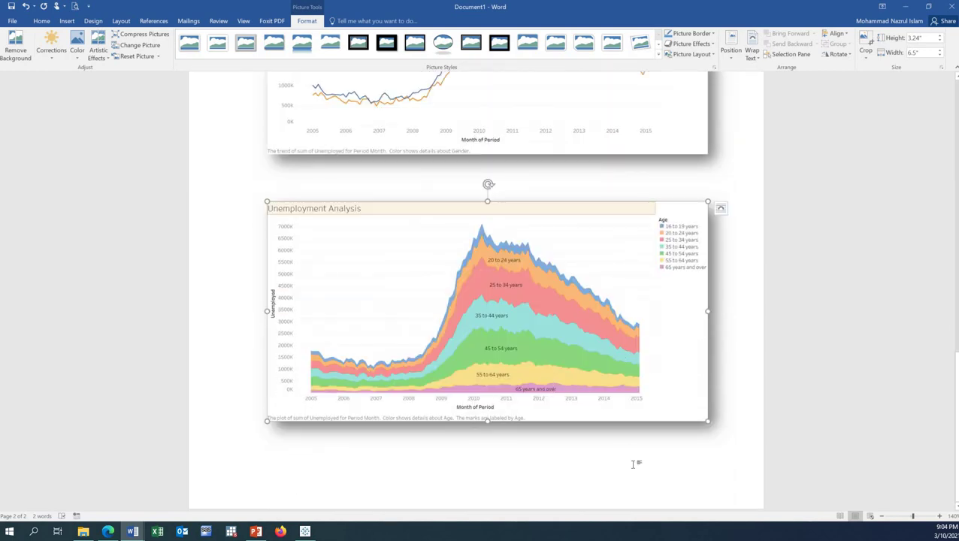